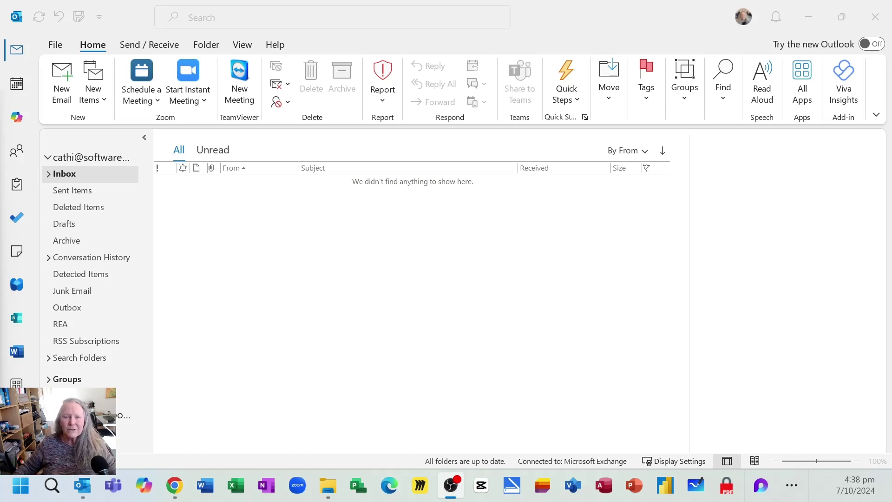
Start a new email and generate a Copilot draft from "Let the team know we decided to use Microsoft PowerPoint for our slide deck".
click(52, 78)
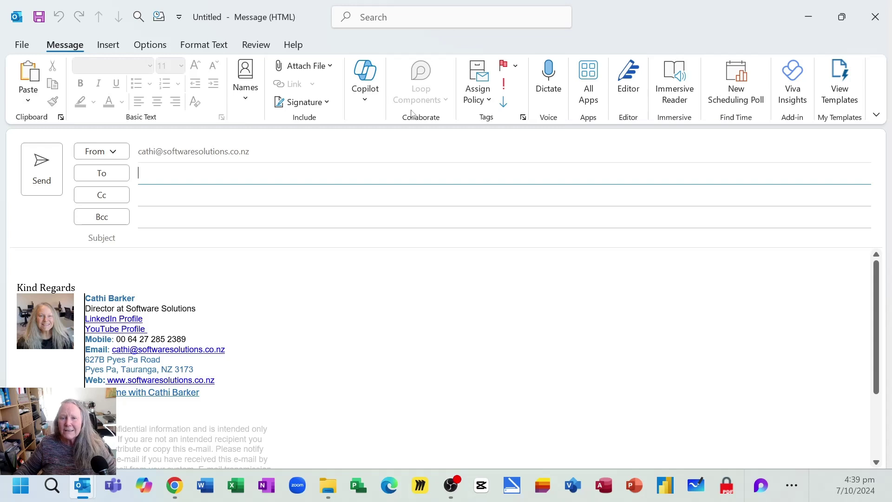
click(370, 99)
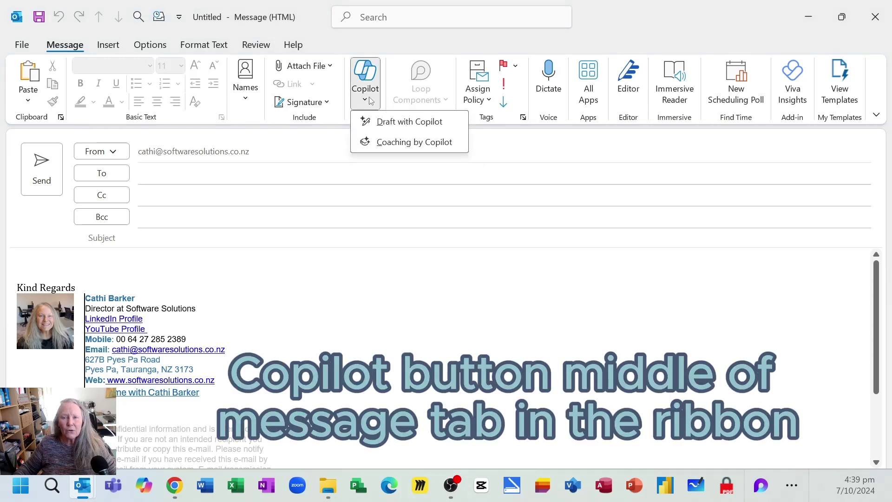
click(391, 122)
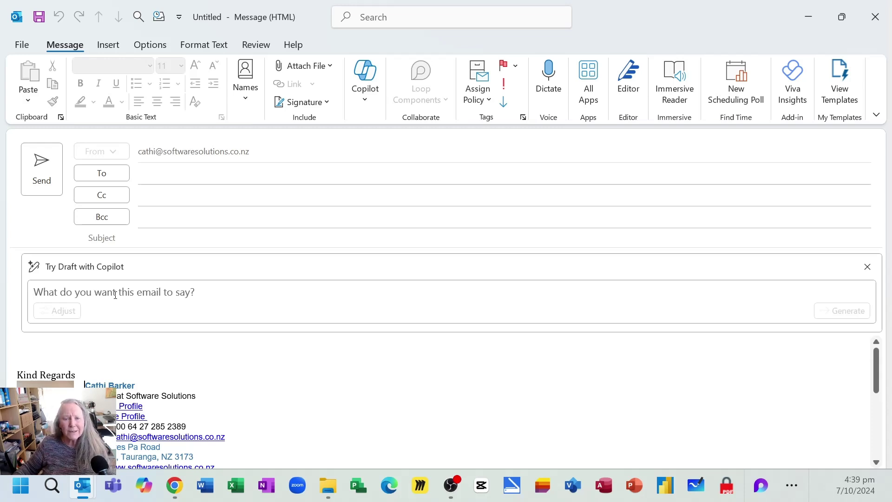
text(Let the team know we decided to use Microsoft PowerPoint for our slide deck)
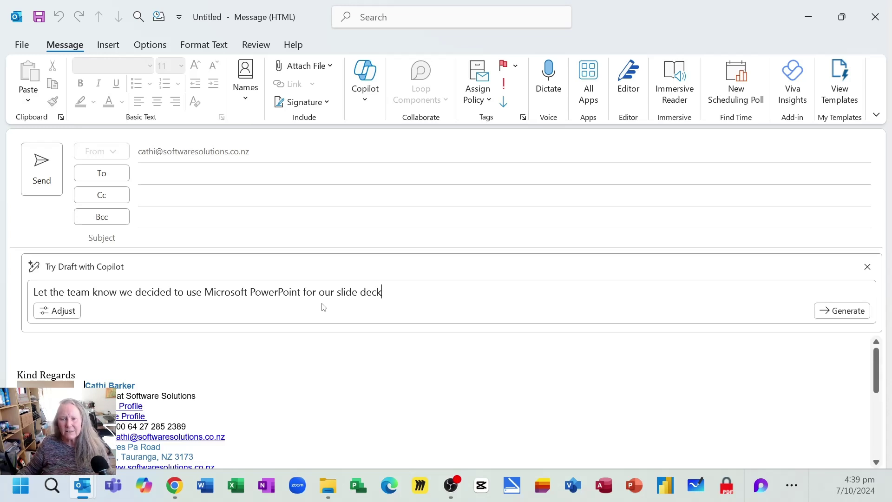
click(848, 311)
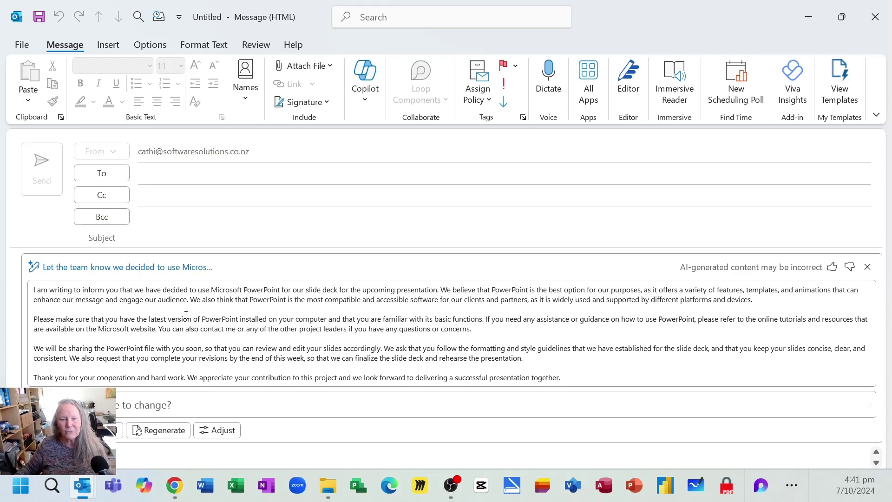
Regenerate the Copilot draft and compare the first and second versions.
click(164, 431)
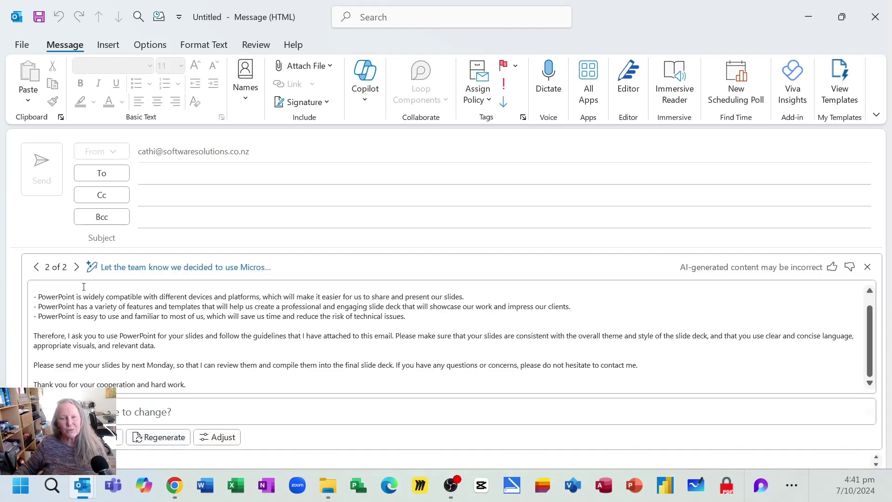
click(37, 267)
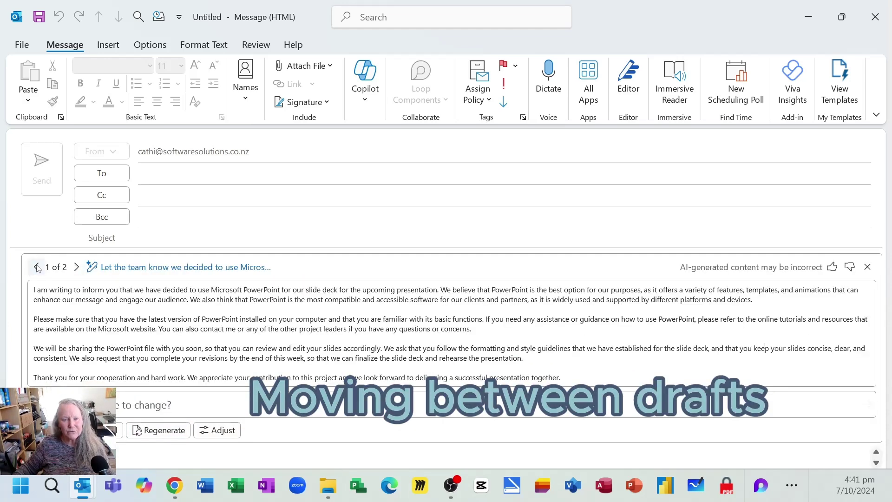
click(77, 267)
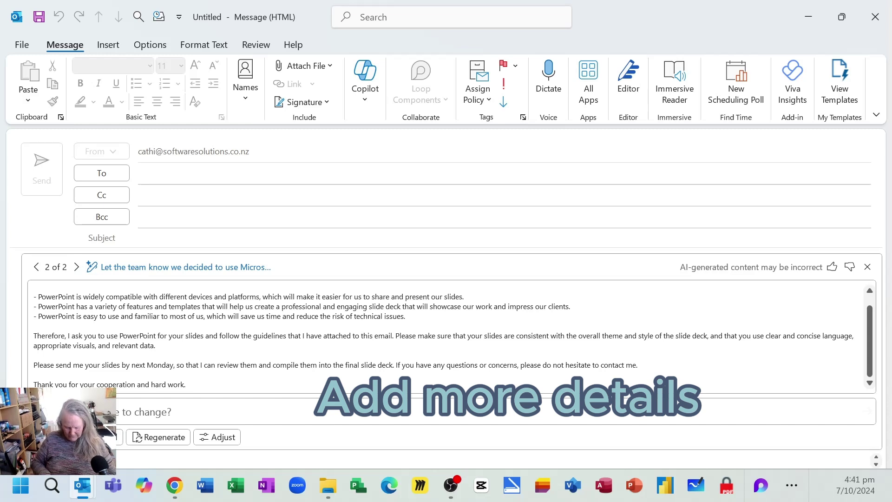
Write a change instruction about having a meeting about this on Friday and regenerate the draft.
text(Add)
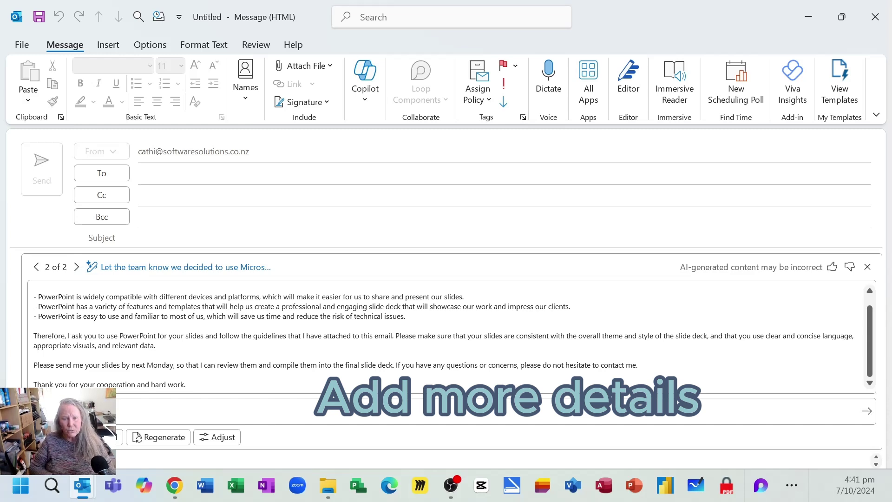
text(e having a )
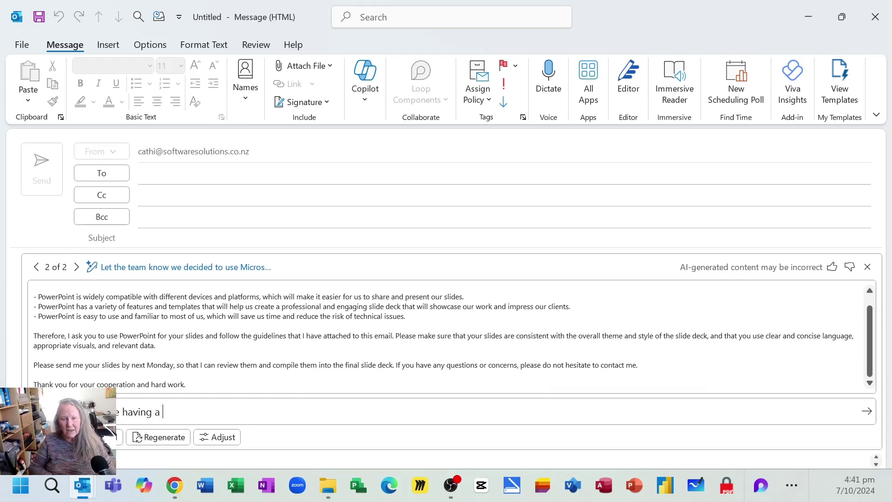
text(meeting about this )
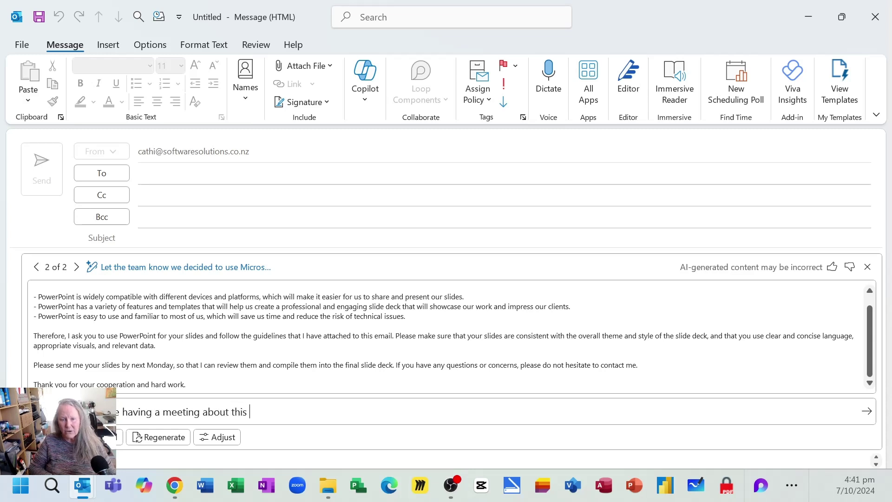
text(on Friday)
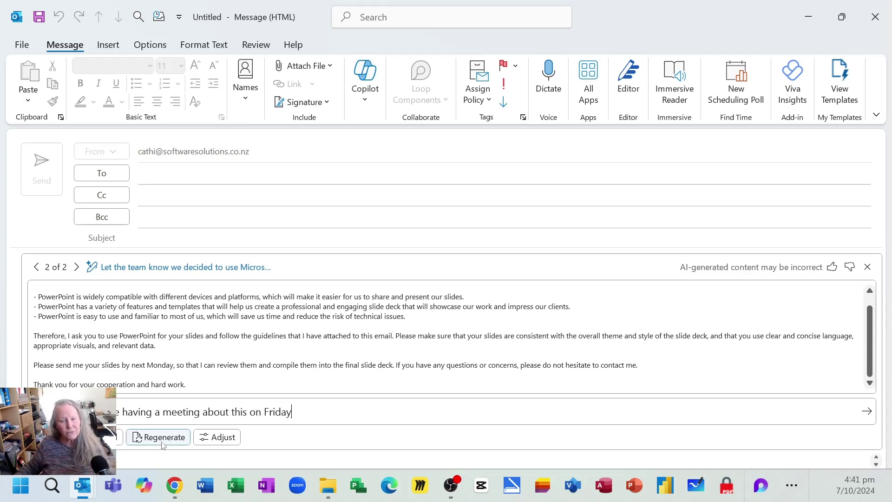
click(162, 443)
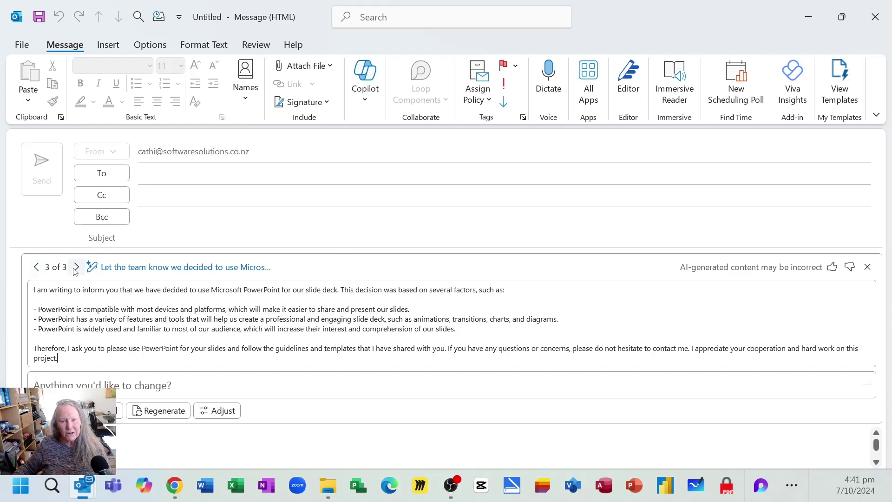
Extend the original prompt with "Let the team know we will have a meeting Friday about this." and generate a new draft.
click(154, 270)
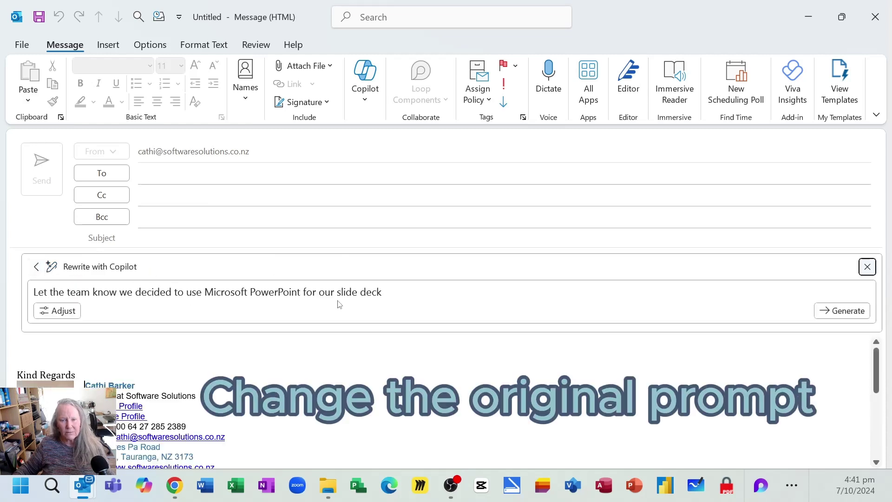
click(382, 292)
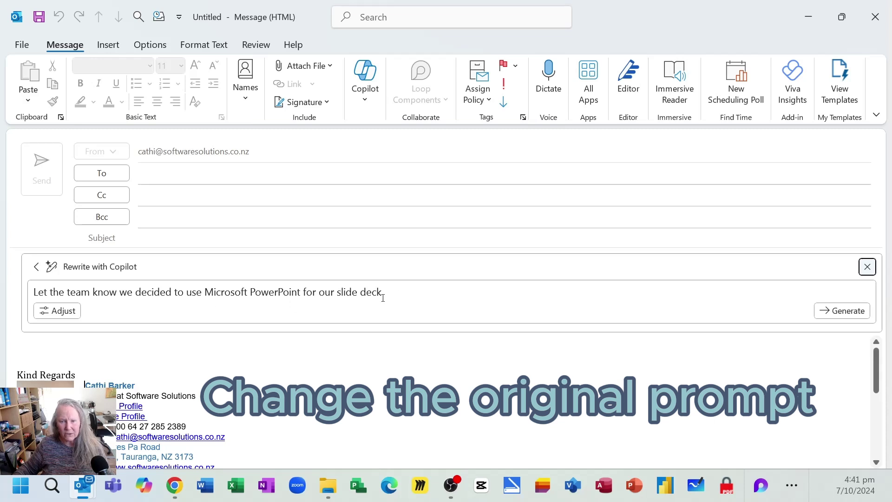
text(. Let the team know we will have a meeting Friday about this.)
click(863, 313)
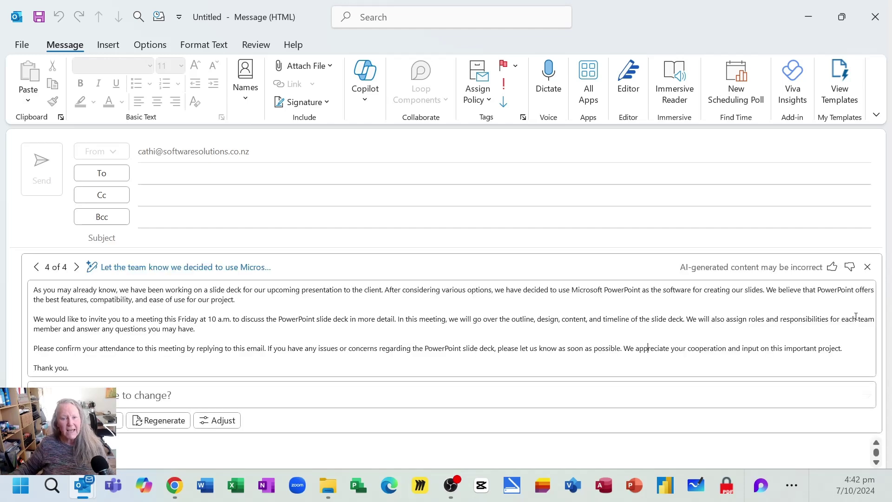
Review the earlier and latest generated drafts and check which length and tone adjustments Copilot offers.
click(36, 267)
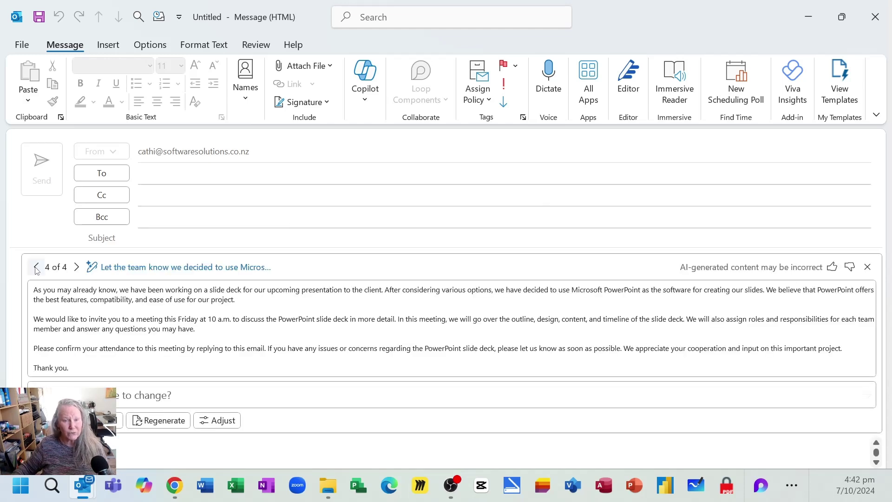
click(36, 267)
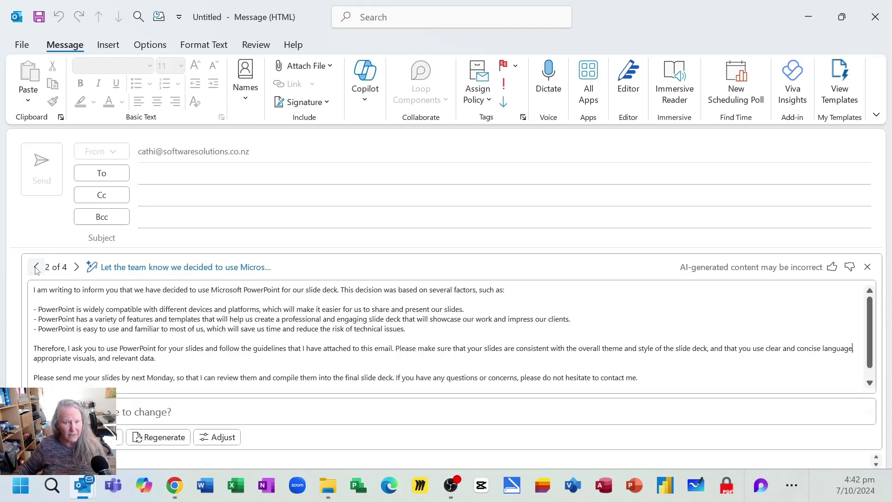
click(78, 268)
click(77, 267)
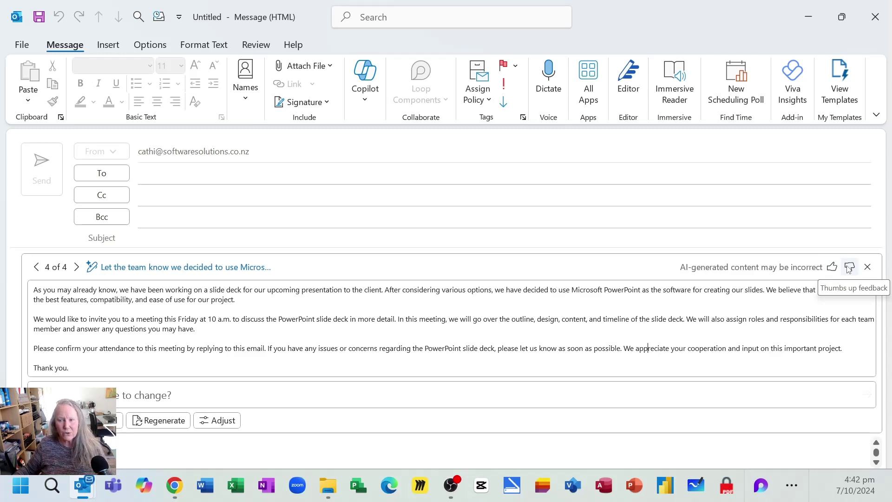
click(215, 420)
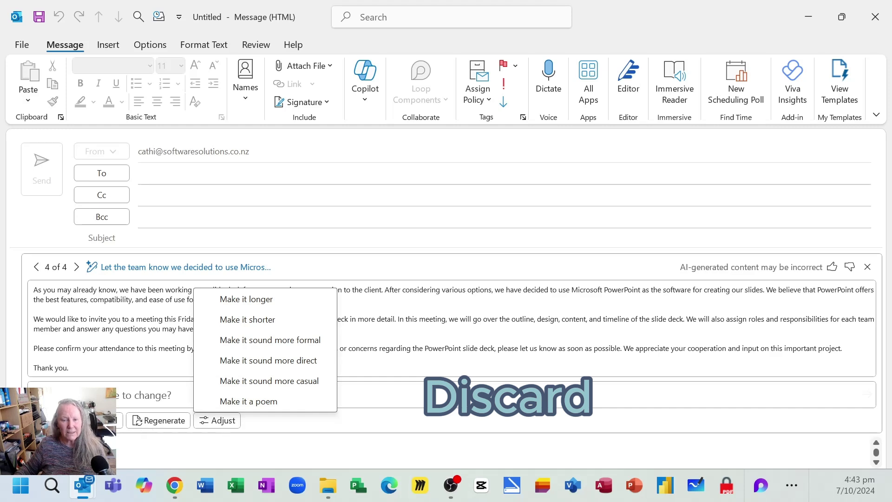
key(Escape)
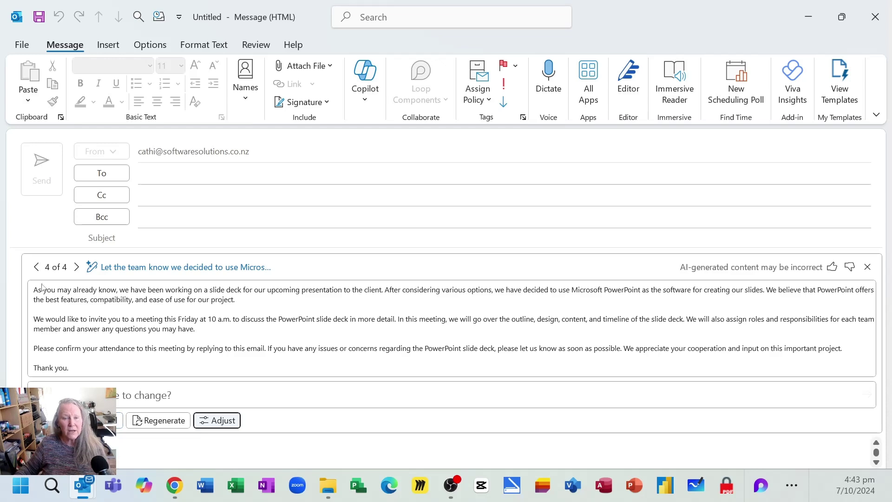
Go back to the first generated draft and discard the Copilot draft.
click(37, 266)
click(36, 266)
click(37, 267)
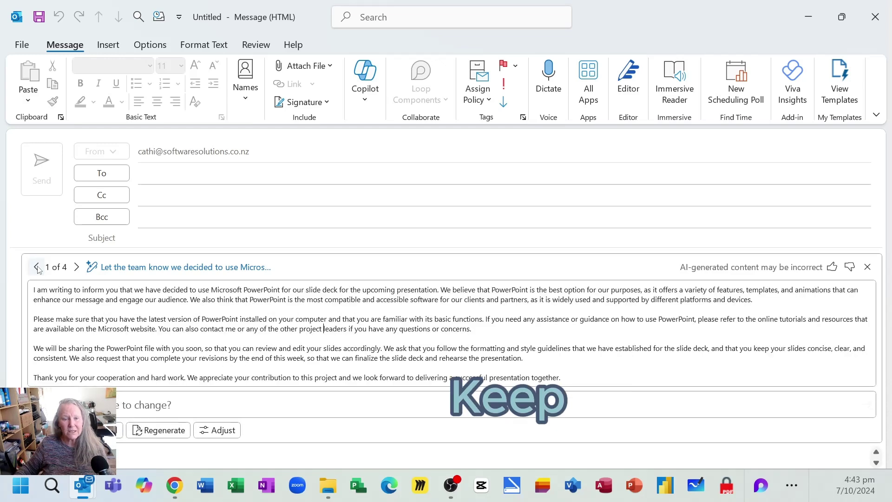
click(106, 430)
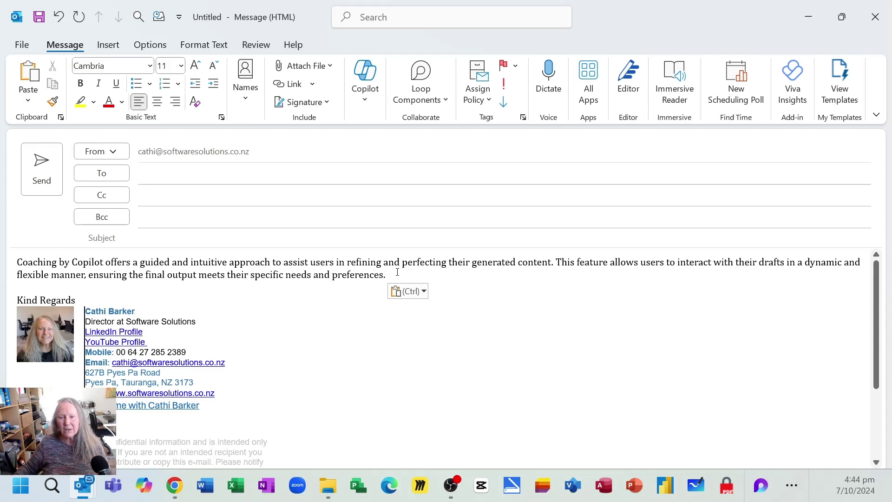
Run Coaching by Copilot on the email's opening paragraph and review its tone, reader sentiment and clarity suggestions.
drag(393, 274, 4, 260)
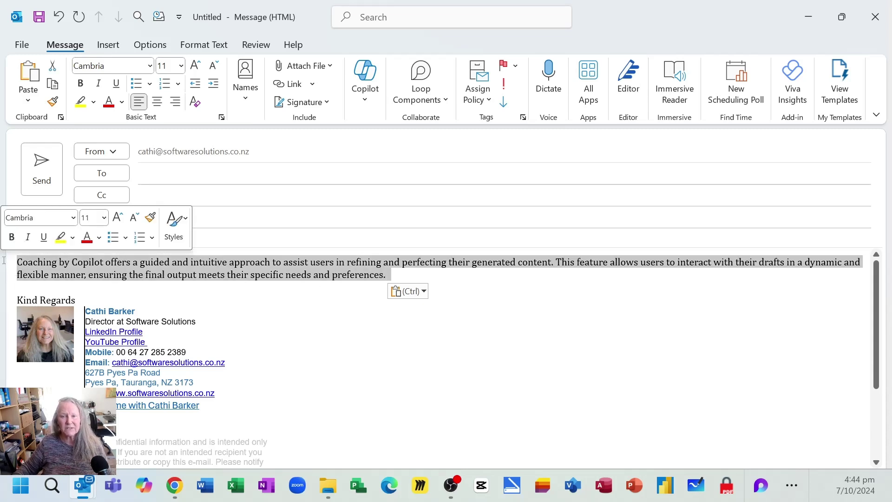
click(371, 102)
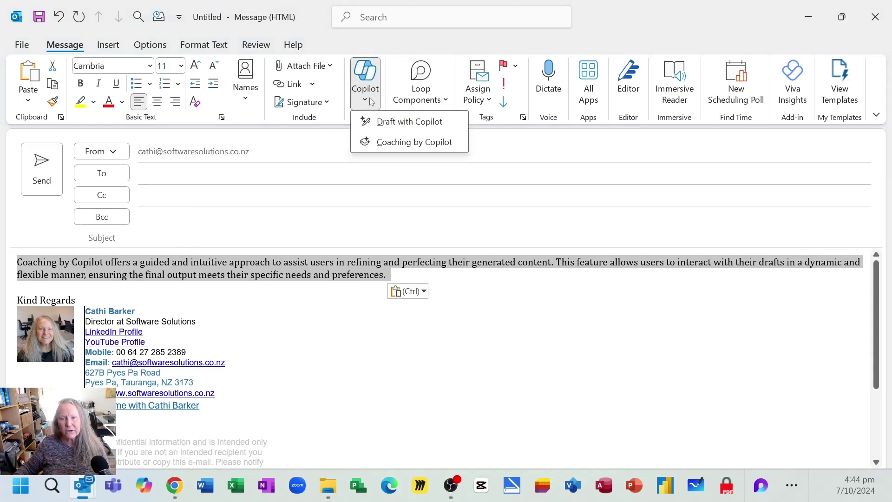
click(393, 143)
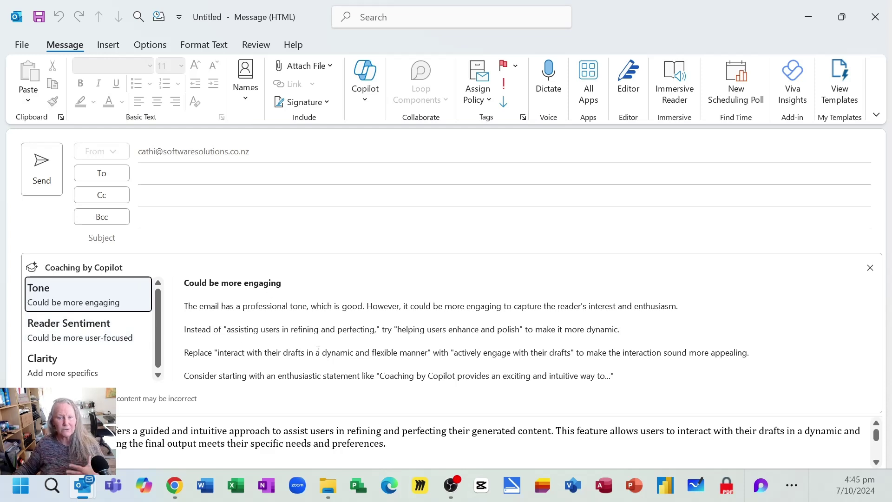
click(116, 337)
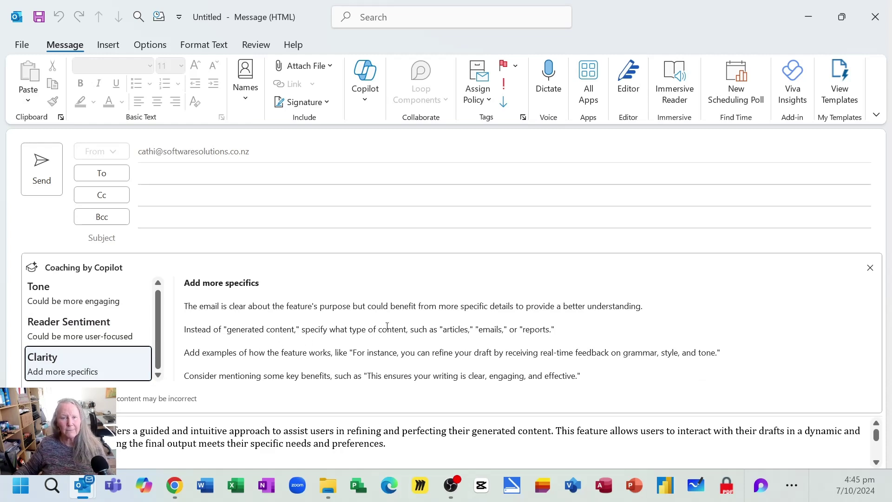
key(Escape)
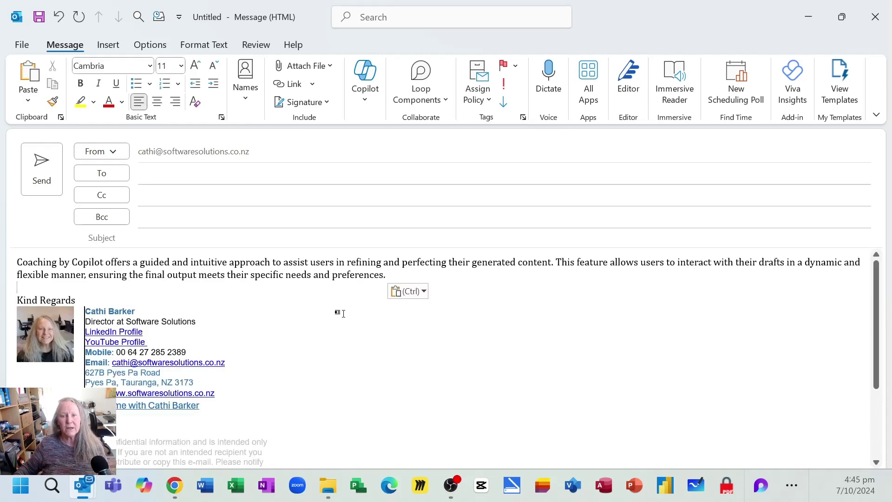
click(372, 101)
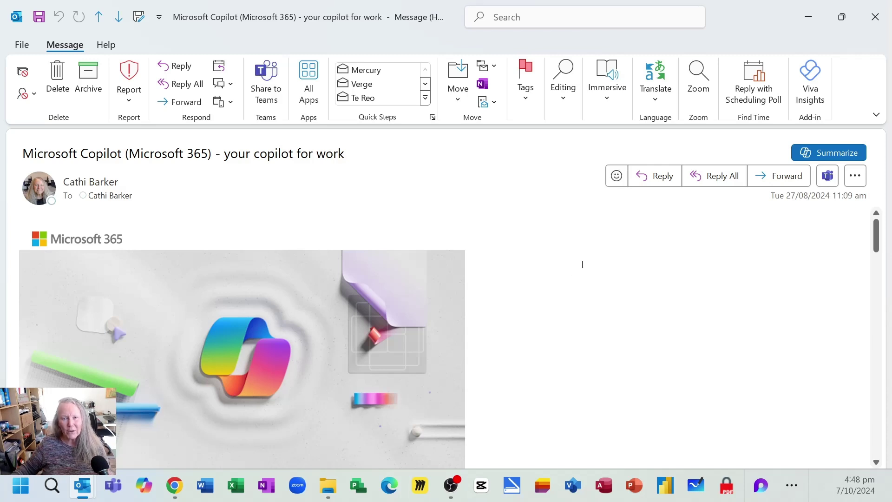
Summarize the "Microsoft Copilot (Microsoft 365) - your copilot for work" email with Copilot, and close the summary after reading it.
click(835, 153)
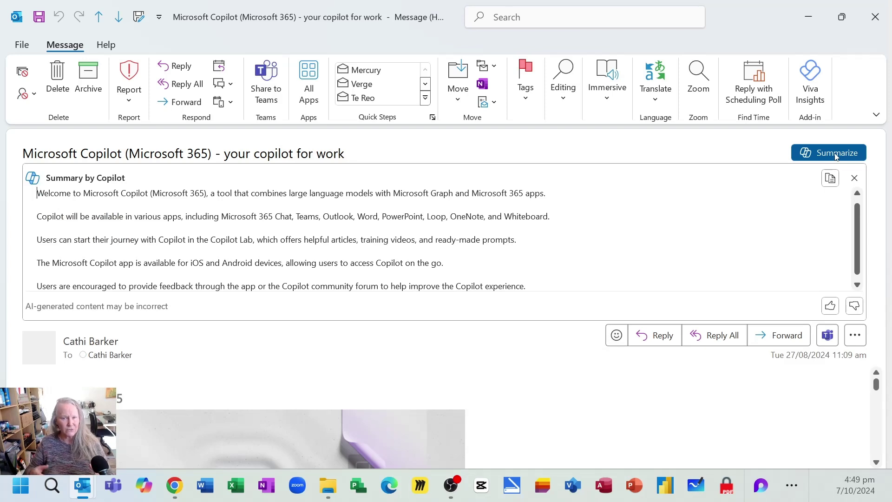
click(855, 179)
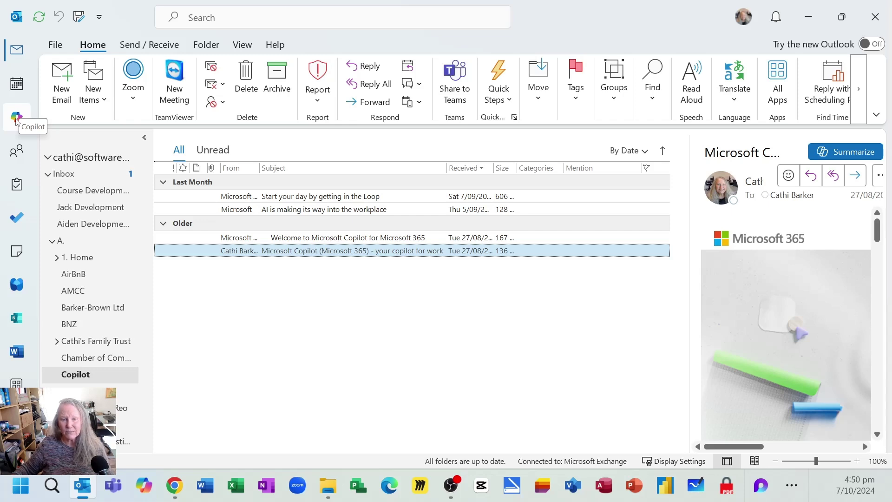
Look through the additional apps available and unpin Copilot from the app navigation bar.
click(16, 382)
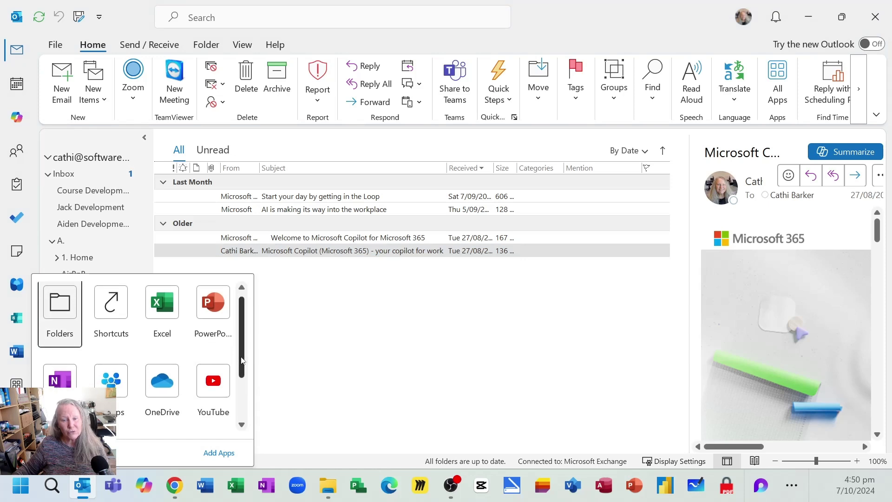
mouse_move(242, 353)
mouse_down()
mouse_move(241, 393)
mouse_move(240, 349)
mouse_up()
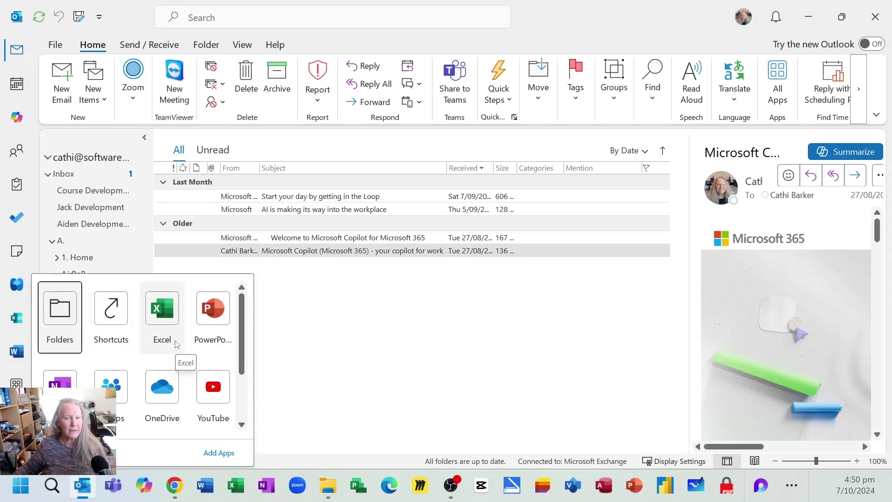
right_click(17, 116)
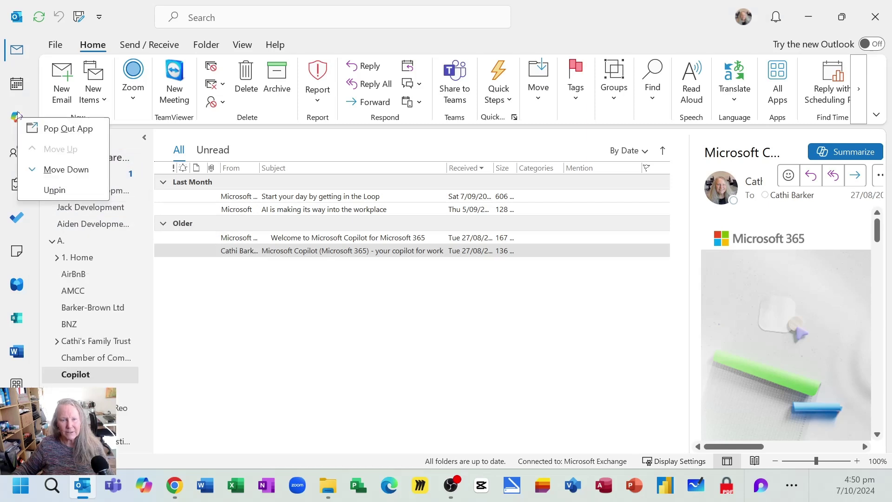
click(54, 190)
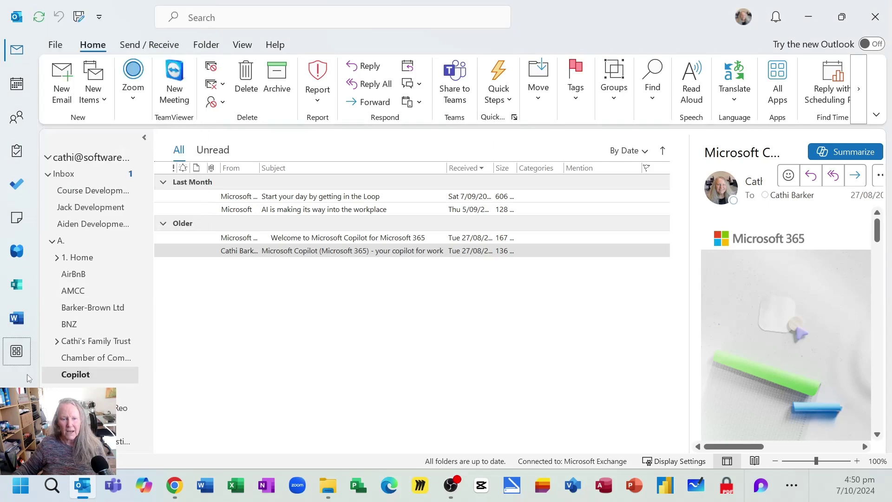
Pin Copilot back onto the app navigation bar and move it directly above To Do.
click(17, 352)
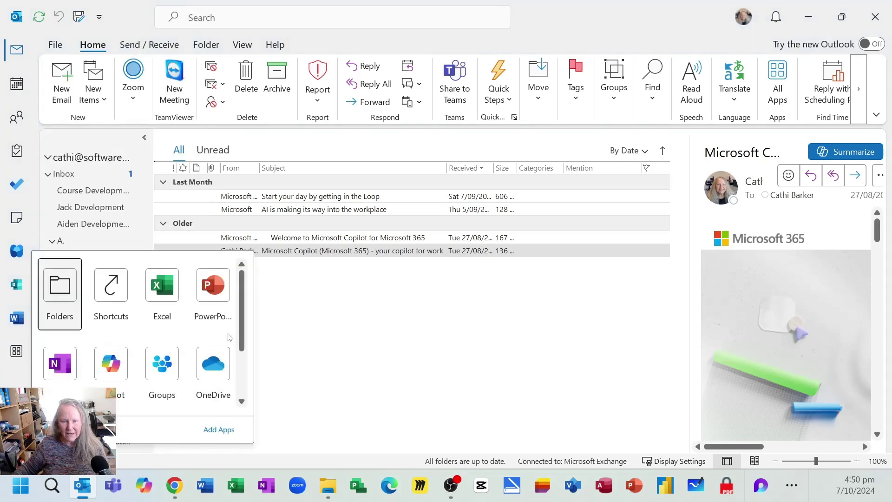
right_click(118, 368)
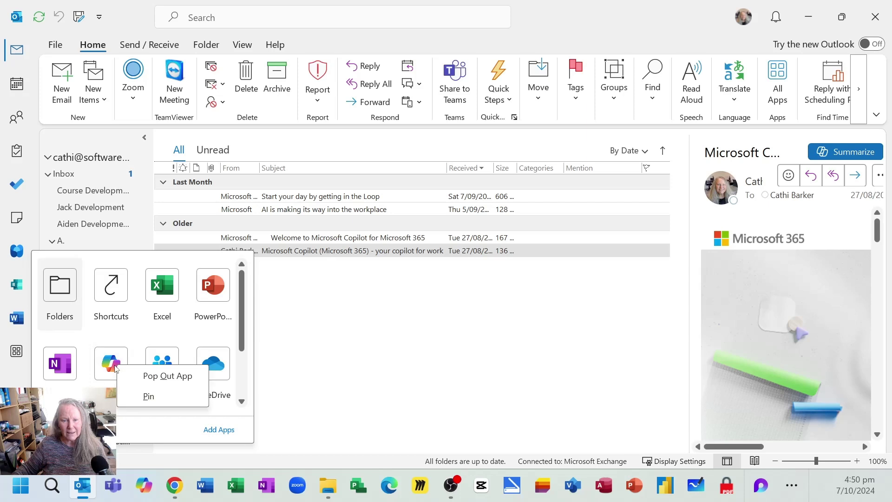
click(150, 398)
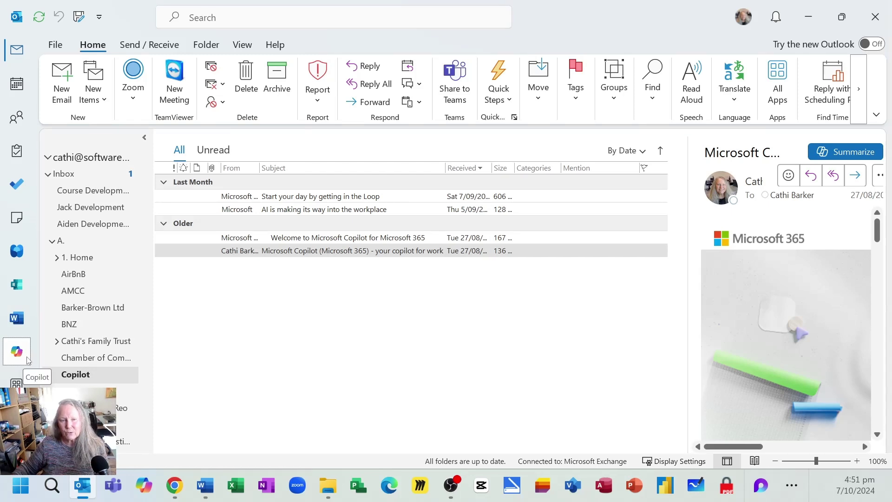
drag(28, 360, 20, 196)
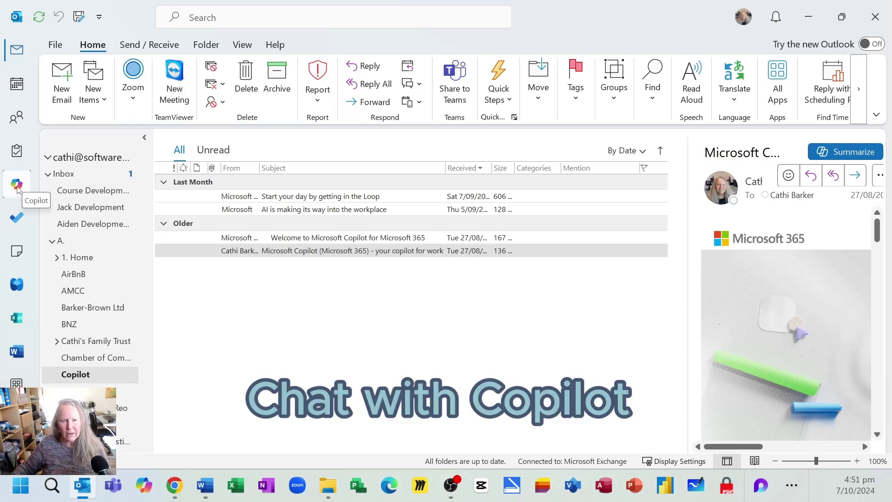
Open the Copilot chat and adjust its page zoom so all six suggested prompt cards fit in view.
click(17, 187)
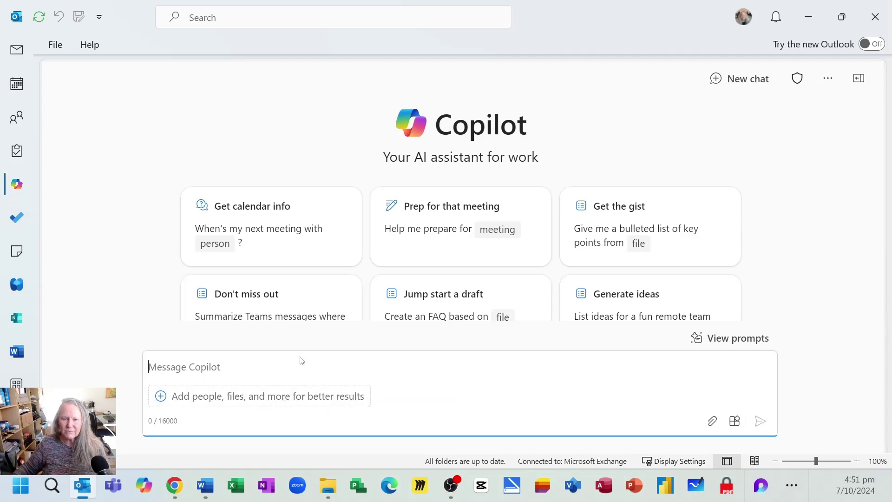
ctrl+scroll(294, 370, down, 1)
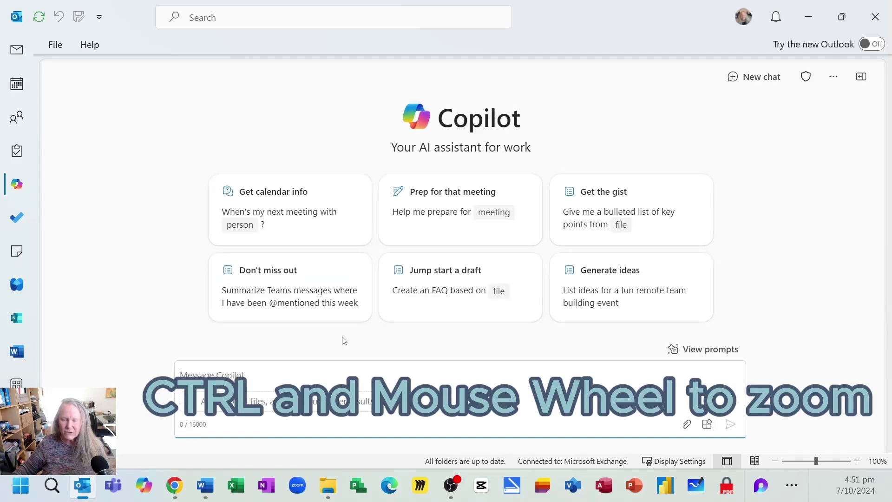
ctrl+scroll(344, 341, down, 2)
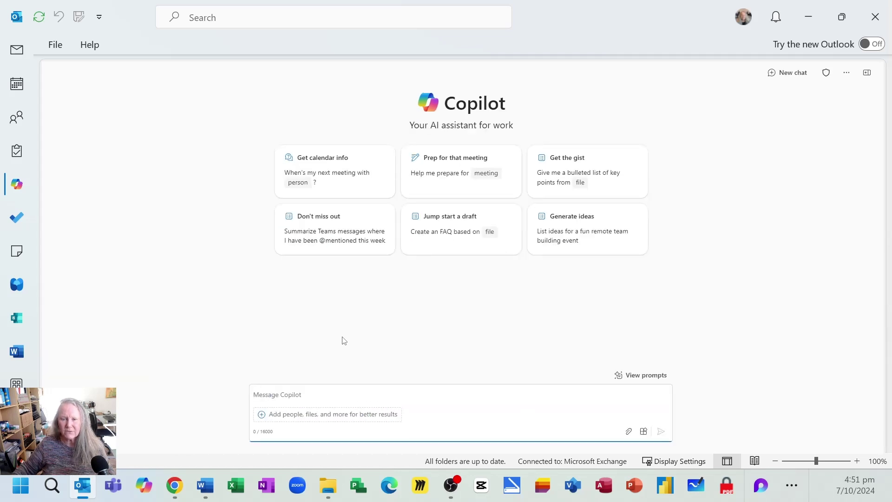
ctrl+scroll(343, 340, up, 4)
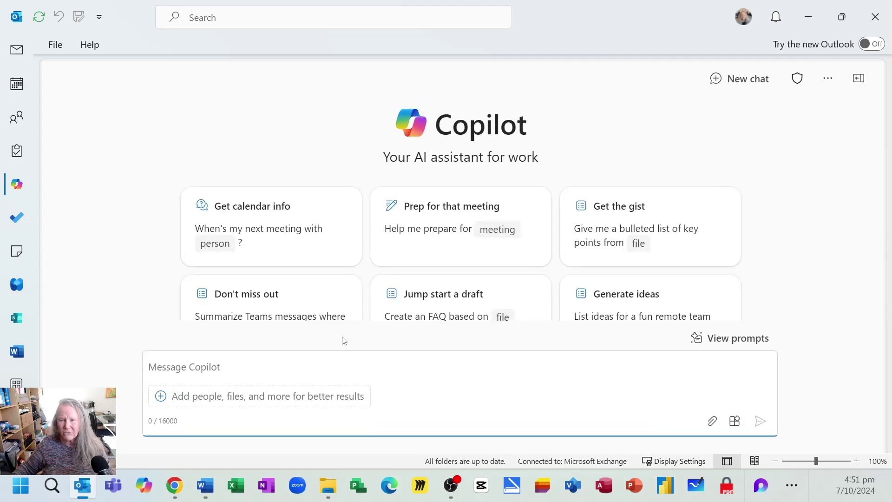
ctrl+scroll(344, 341, down, 1)
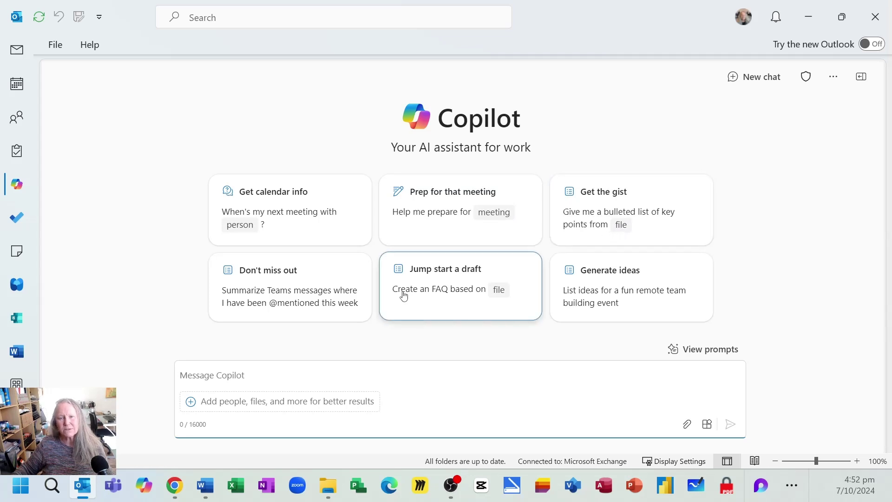
Ask Copilot "When's my next meeting with" the first suggested person, using the Get calendar info prompt.
click(311, 225)
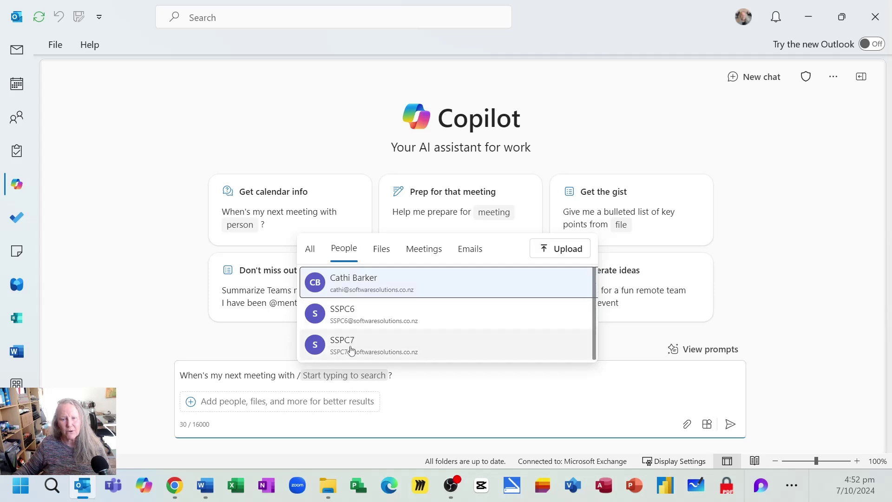
click(368, 294)
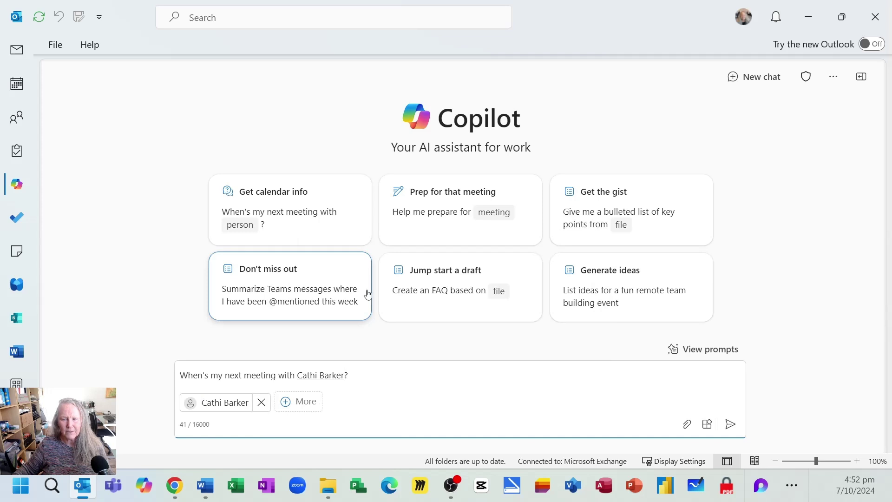
click(730, 424)
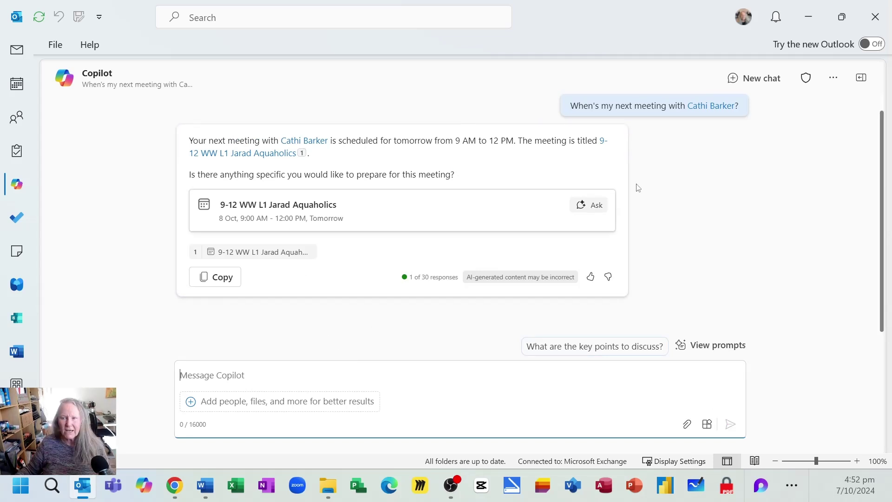
In a new chat, ask Copilot to help prepare for the Power BI model building meeting and read through the response.
click(767, 84)
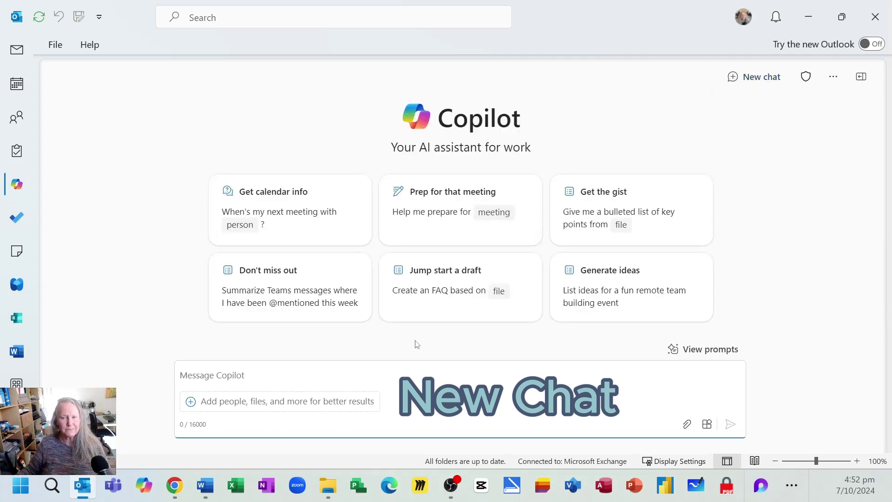
click(458, 193)
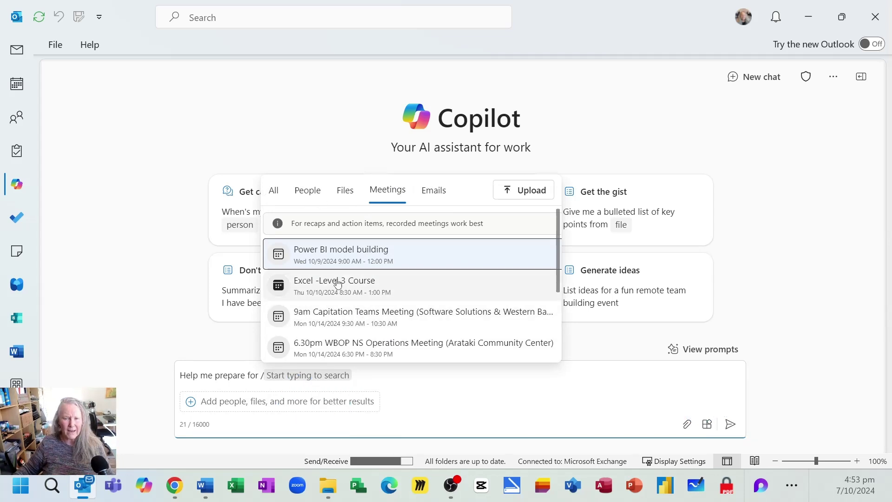
click(396, 257)
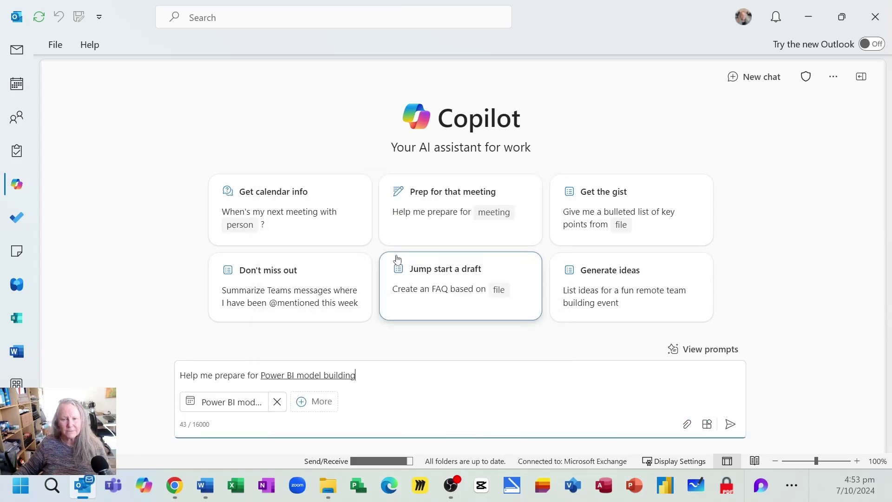
click(730, 425)
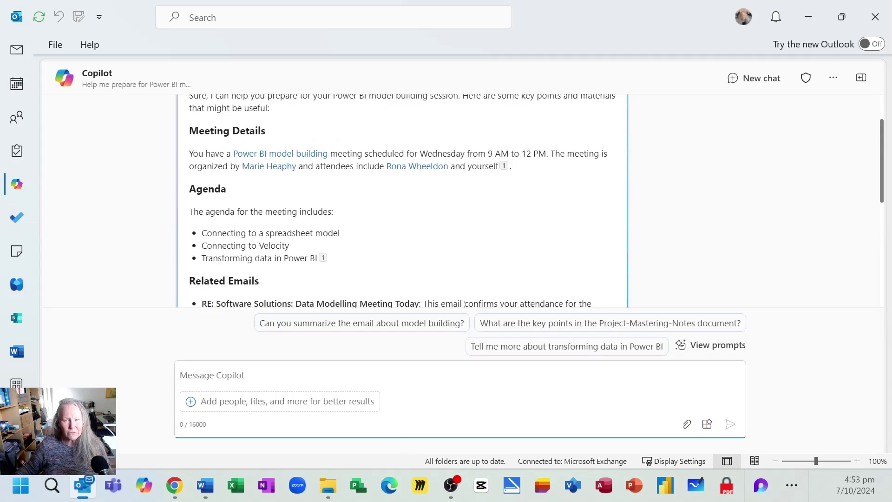
scroll(500, 261, down, 3)
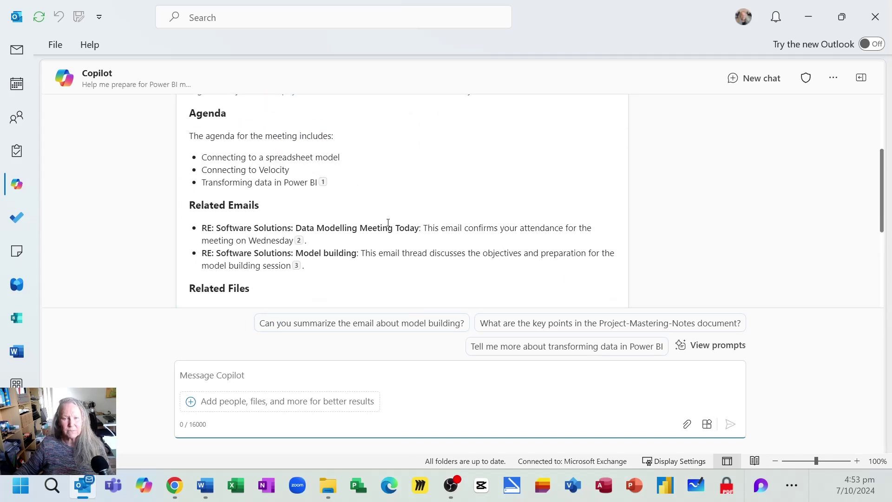
scroll(388, 222, down, 3)
mouse_move(331, 192)
scroll(332, 192, up, 2)
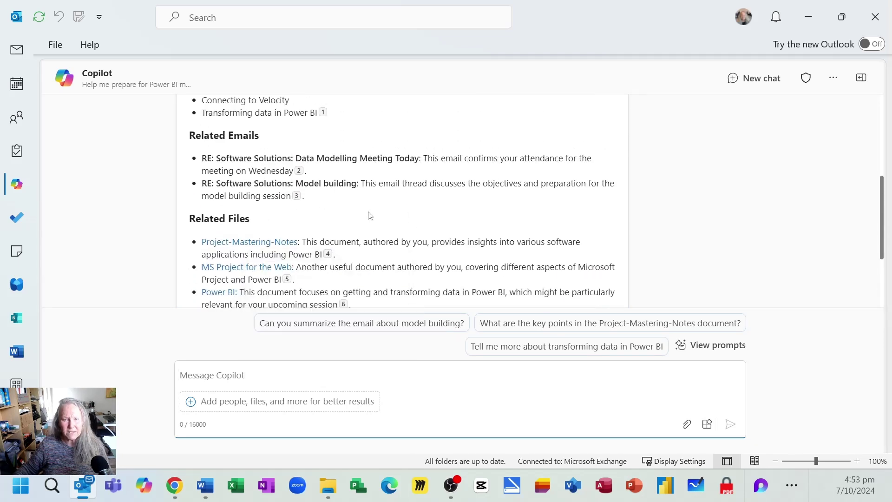
scroll(412, 201, down, 2)
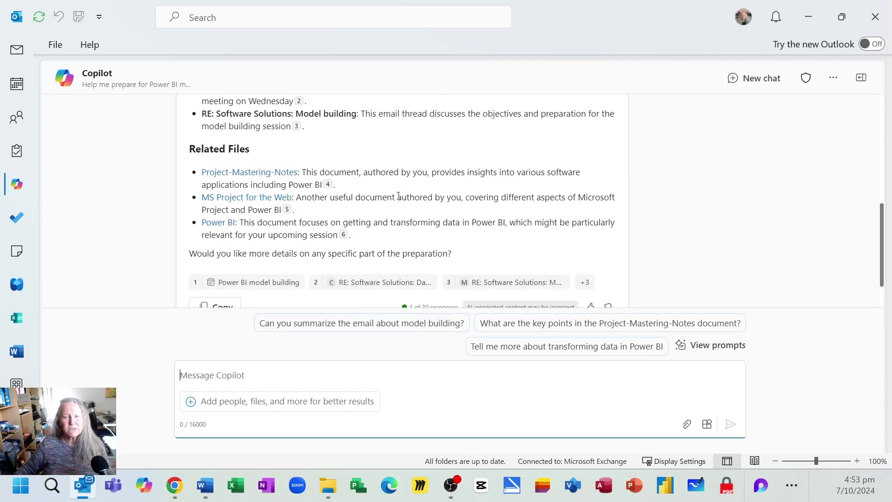
mouse_move(246, 173)
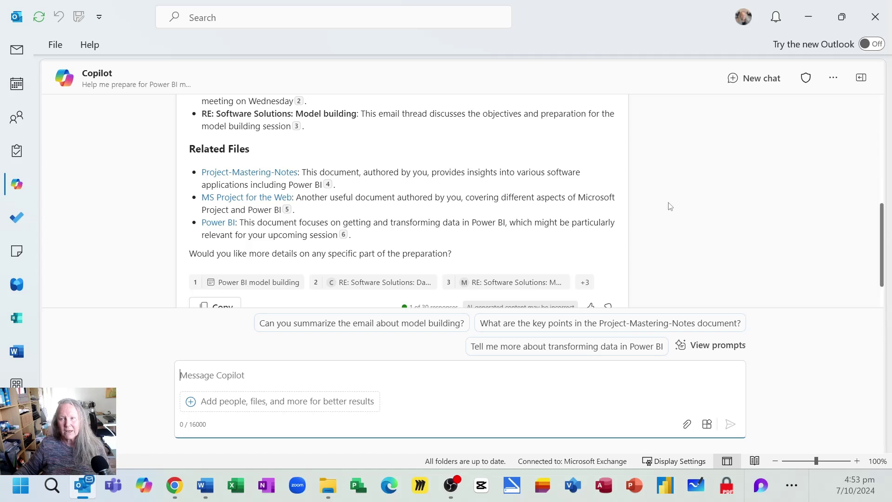
In a new chat, send the prompt "Summarize the key points in emails with" referencing the file Microsoft 365 & Copilot.docx.
click(759, 77)
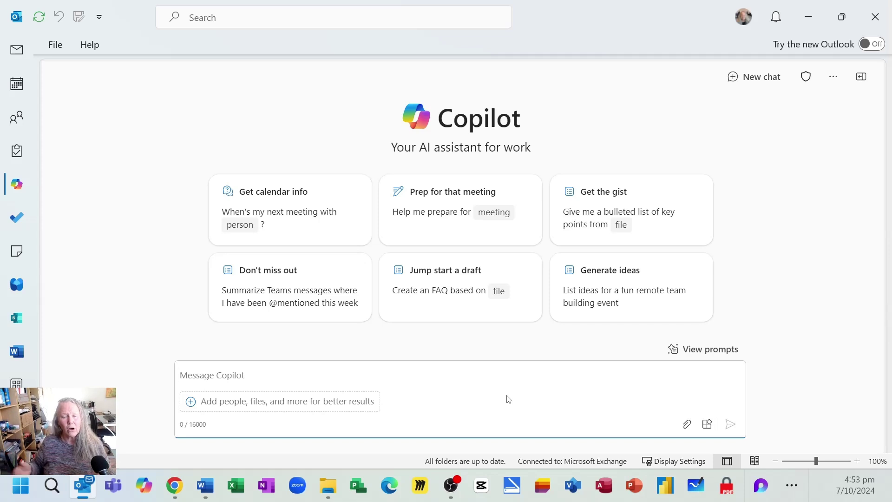
text(Summarize the key points in emails with)
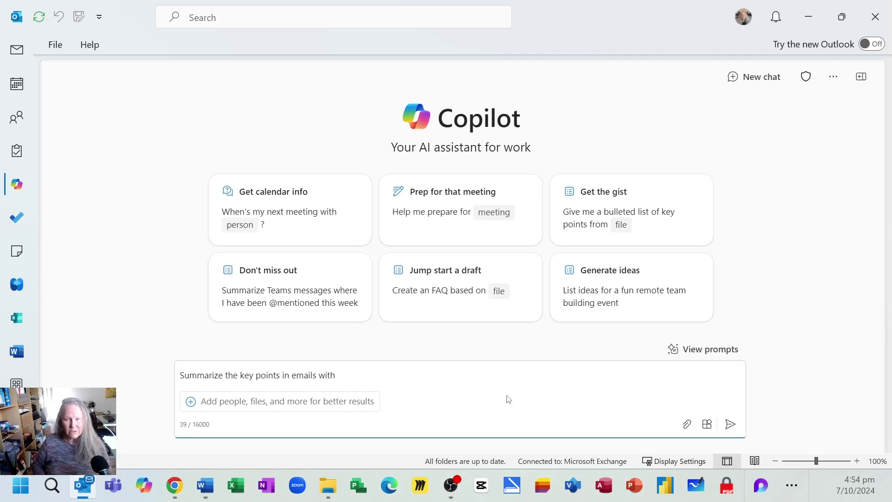
text(/)
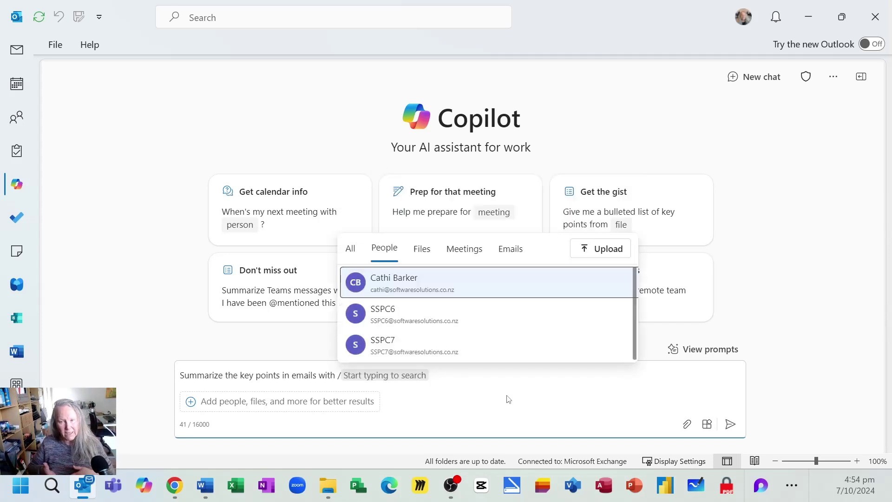
click(421, 251)
click(476, 191)
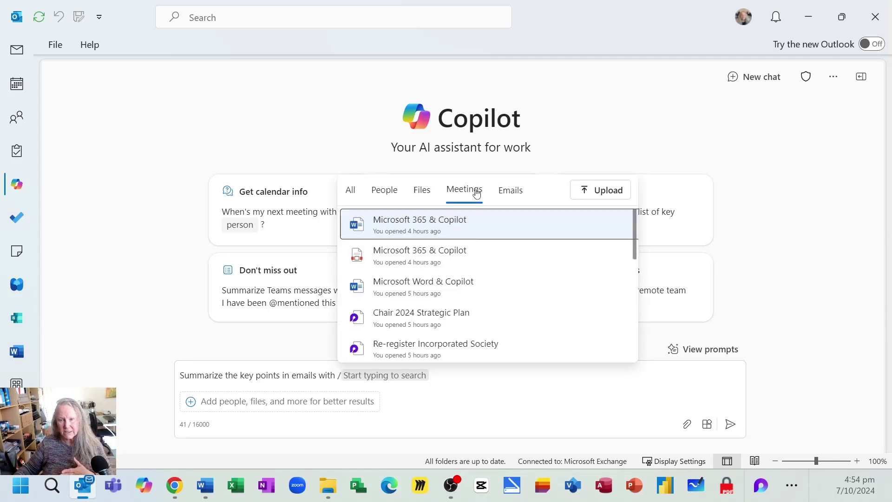
click(511, 227)
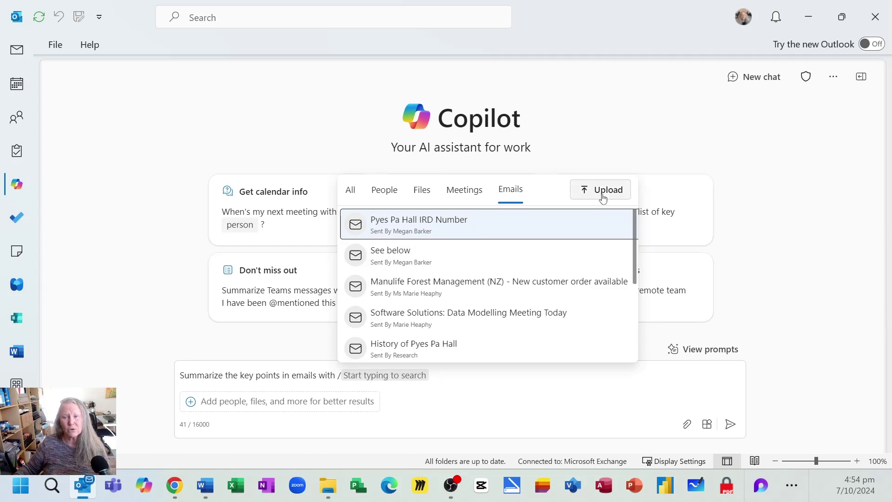
click(423, 192)
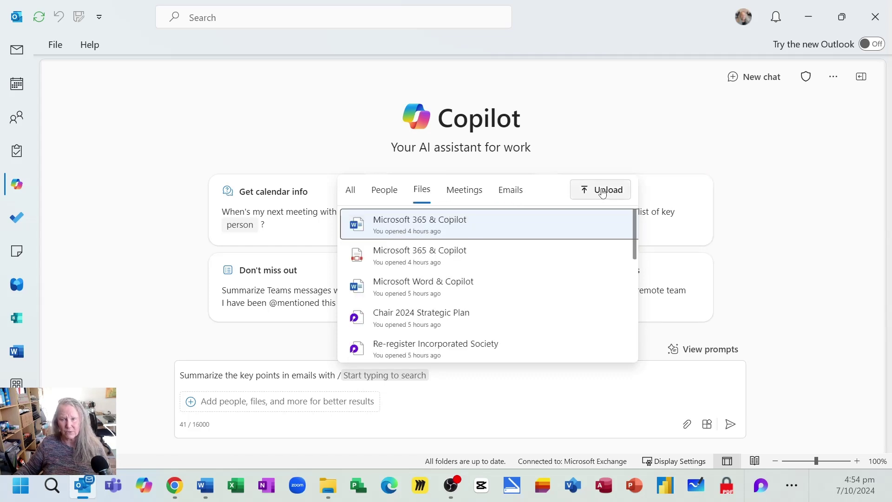
click(442, 227)
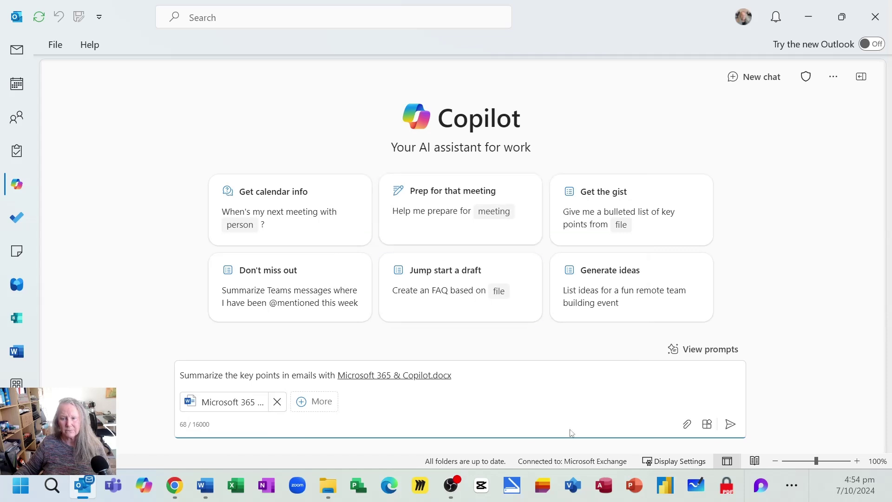
click(730, 423)
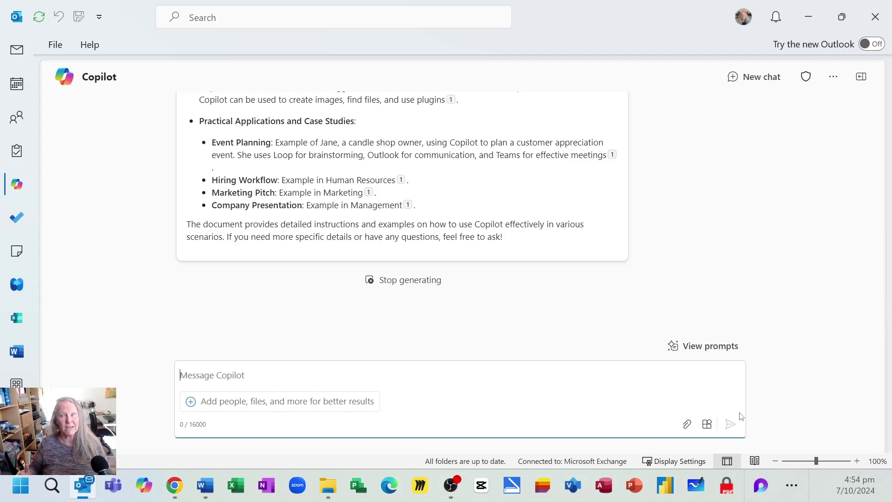
Start a new chat, look through the Copilot Lab prompts, and close the prompt list.
click(756, 78)
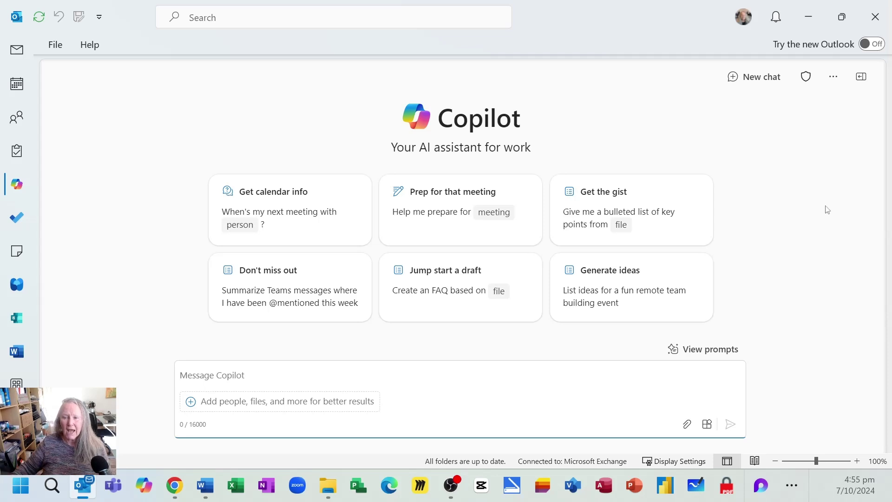
click(717, 356)
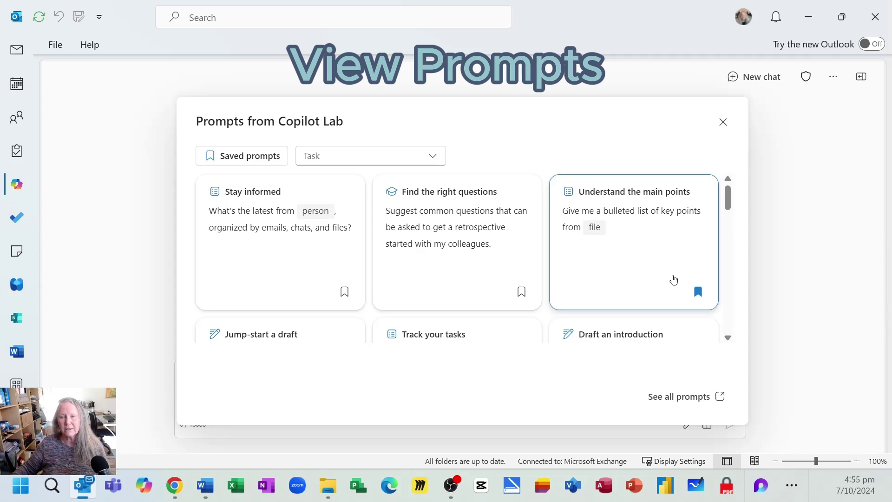
scroll(673, 280, down, 8)
scroll(673, 280, down, 8)
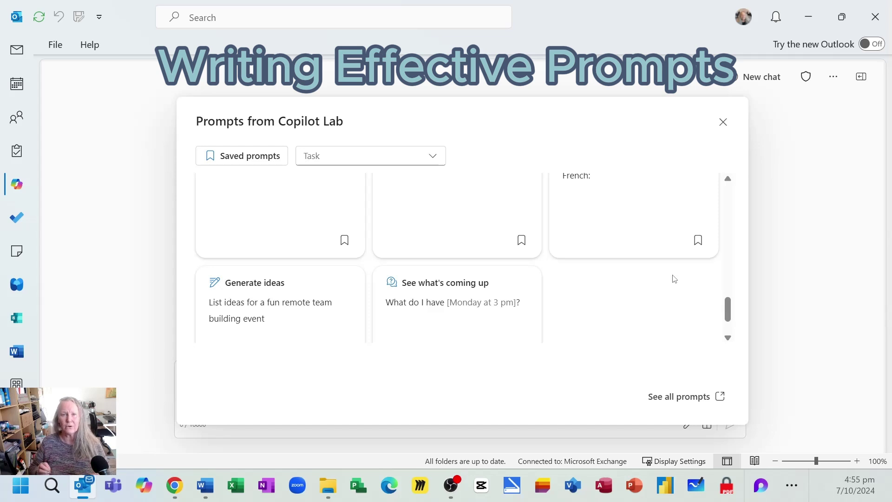
key(Escape)
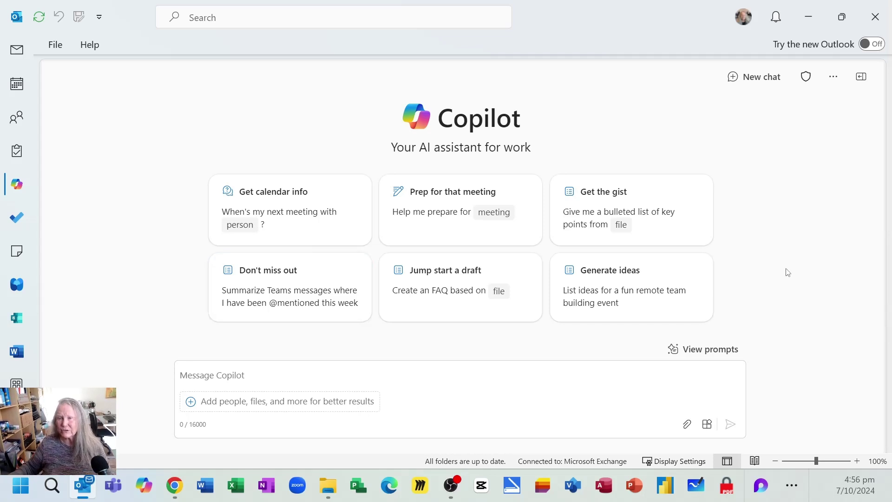
Switch from classic Outlook to the new Outlook.
click(877, 45)
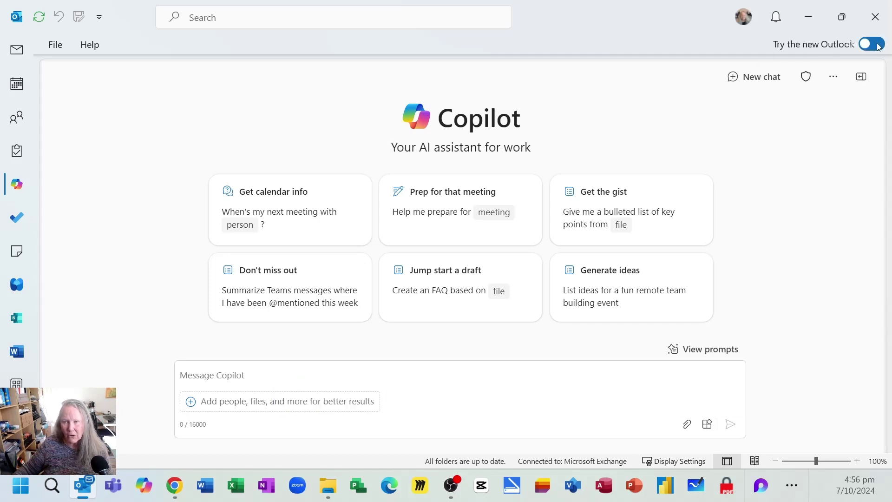
click(531, 261)
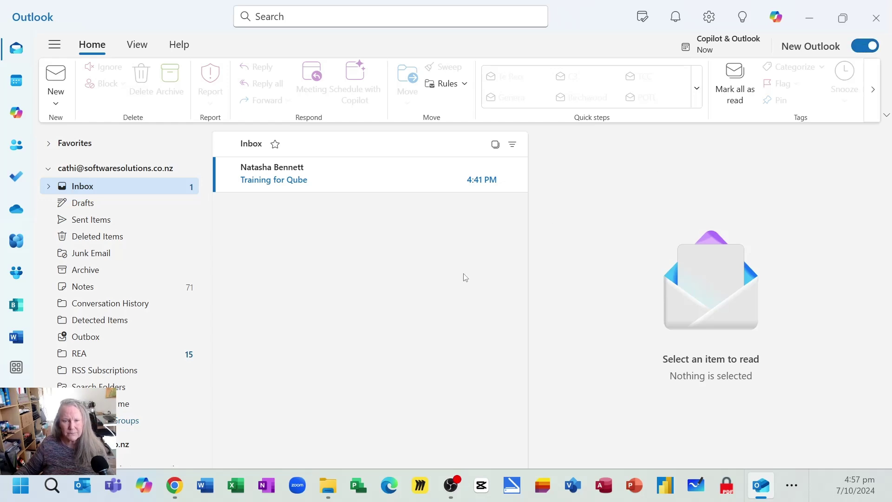
Start a new email, look at its Copilot drafting and coaching options, and close the message.
click(51, 84)
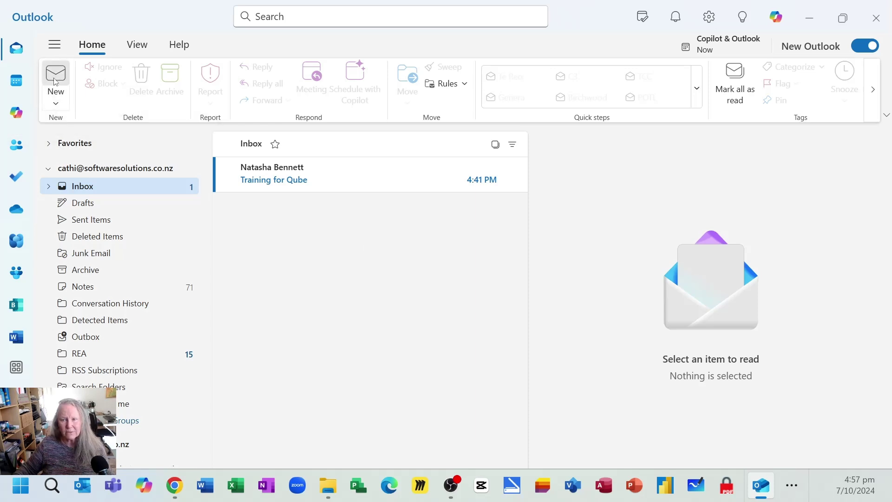
click(612, 23)
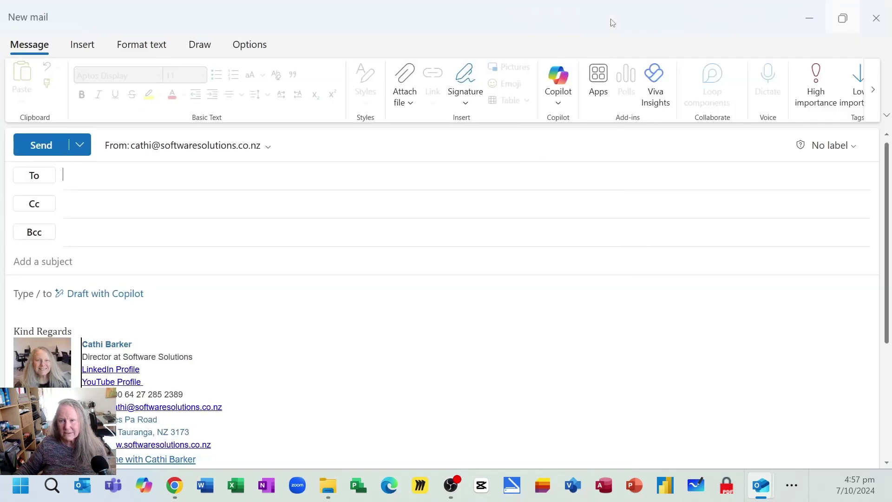
click(559, 99)
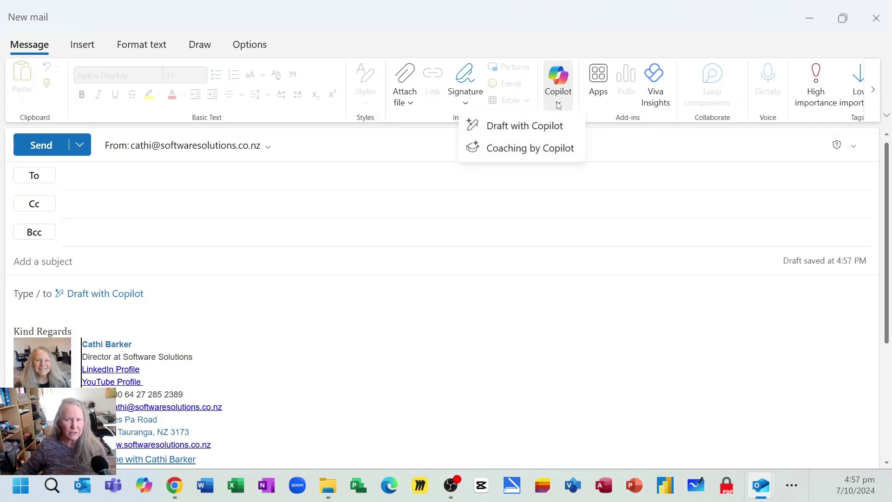
click(876, 19)
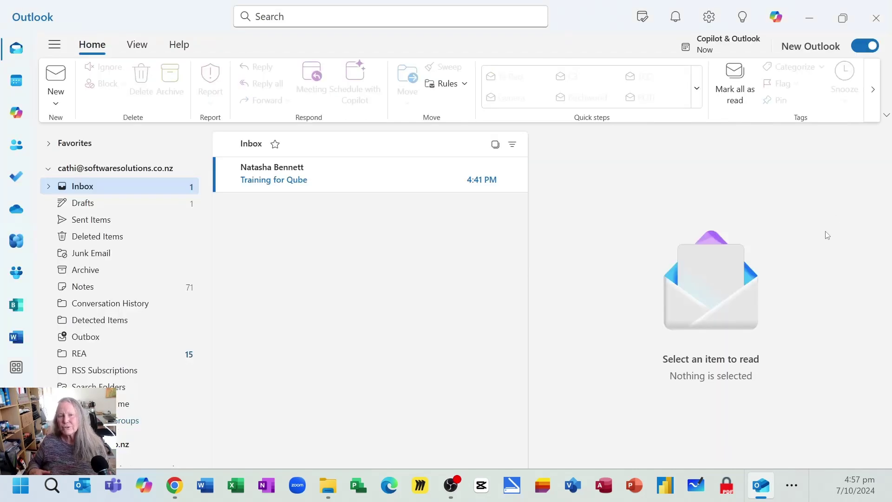
Open the Copilot pane and look through its suggested prompts.
click(783, 25)
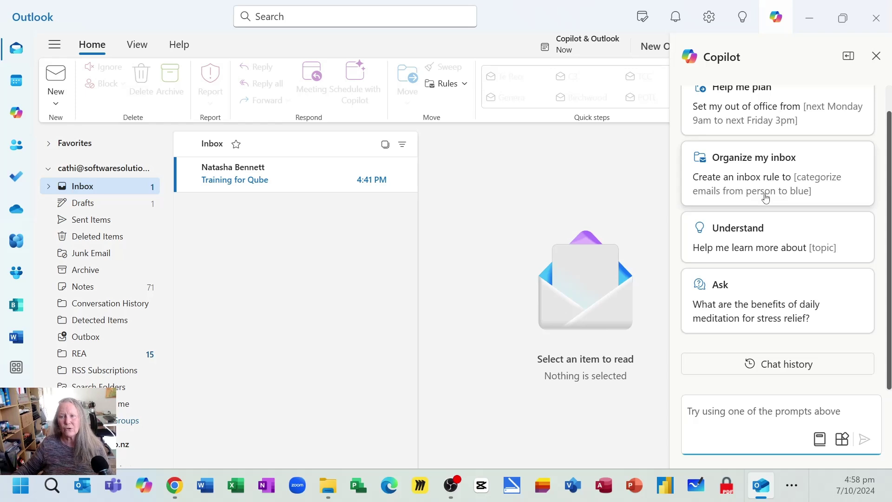
scroll(784, 173, up, 1)
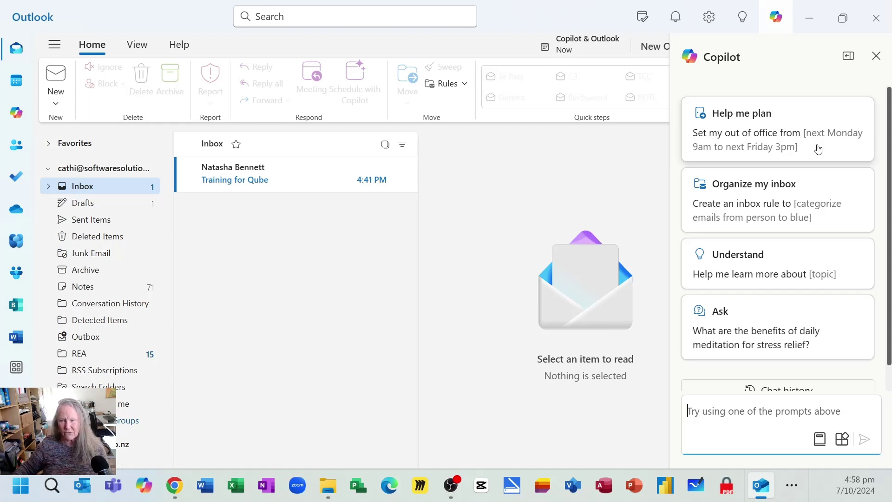
scroll(808, 154, down, 1)
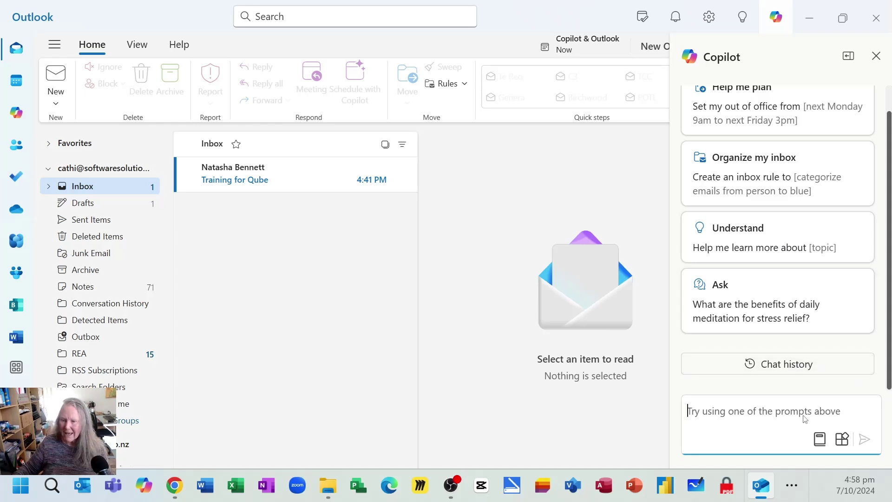
Examine Copilot's ready-made prompts in the Understand, Do, Ask, Schedule and Catch Up categories, and close the prompt list.
click(821, 442)
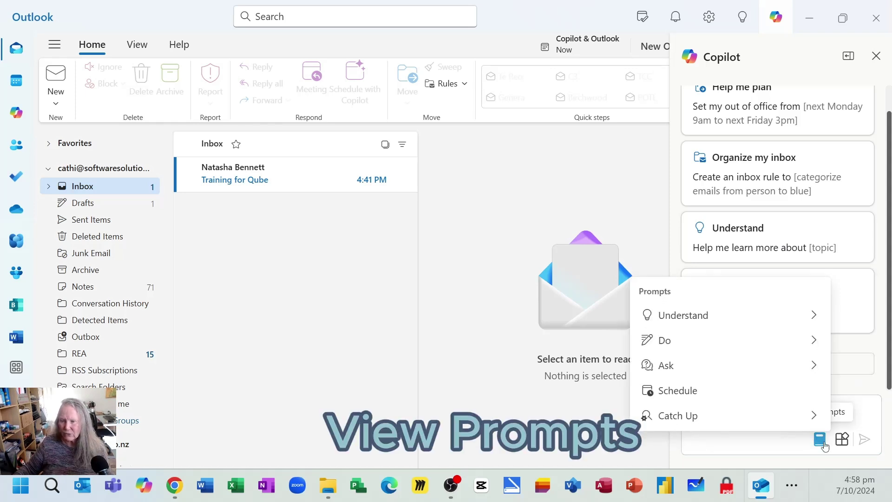
click(757, 314)
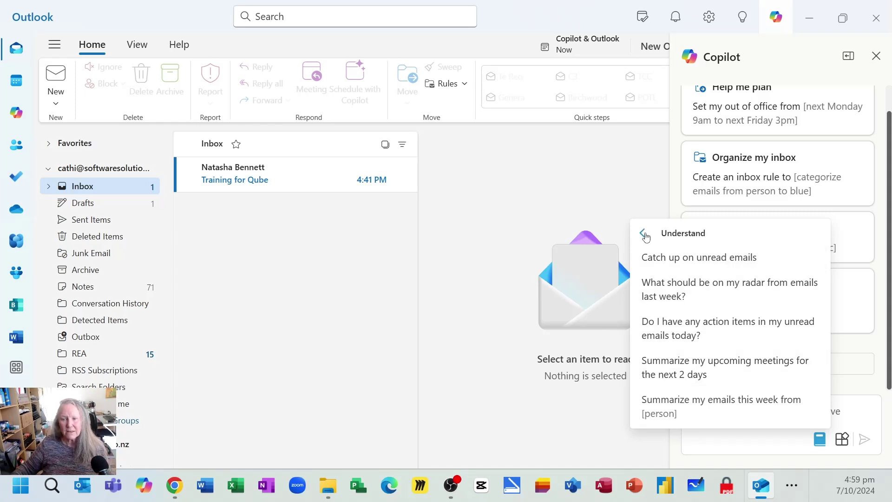
click(645, 235)
click(685, 341)
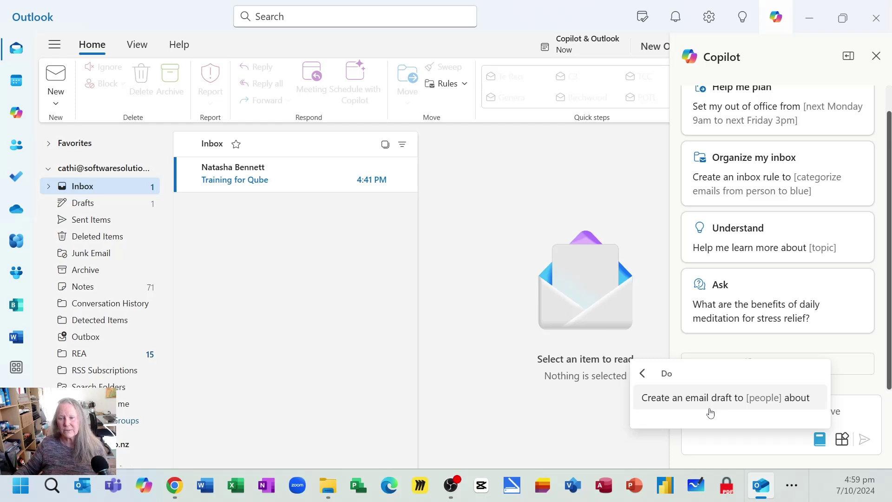
click(645, 374)
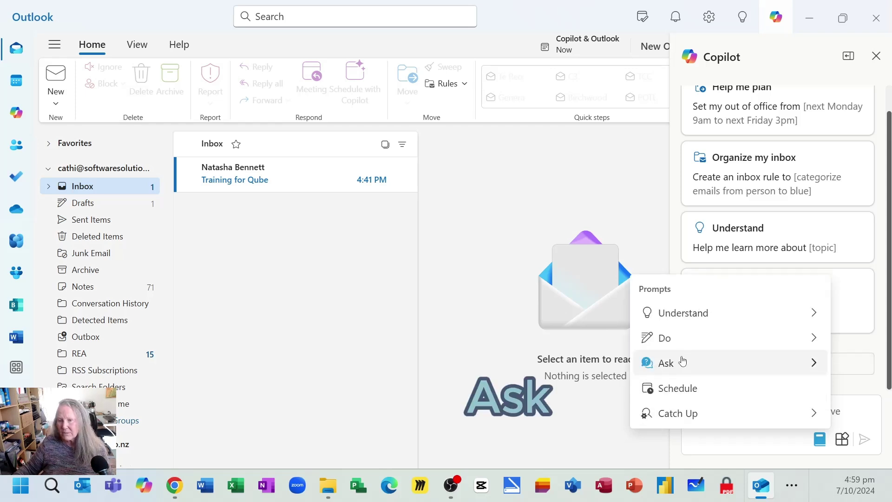
click(682, 362)
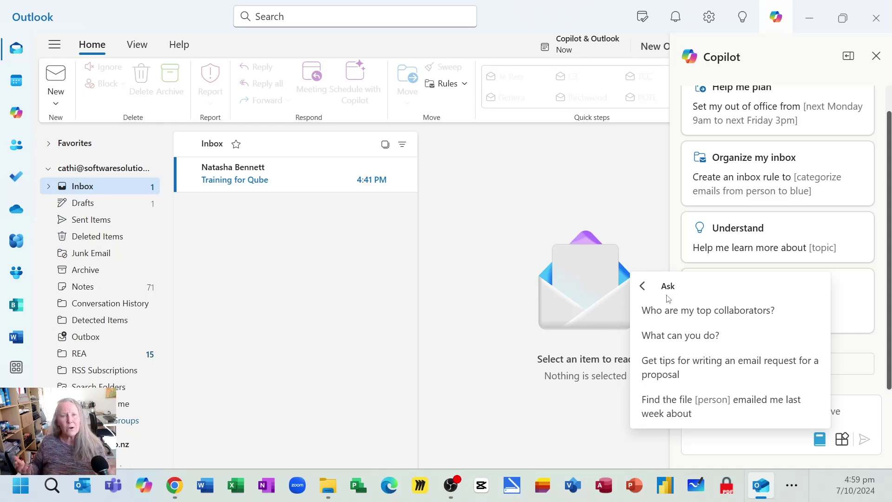
click(643, 285)
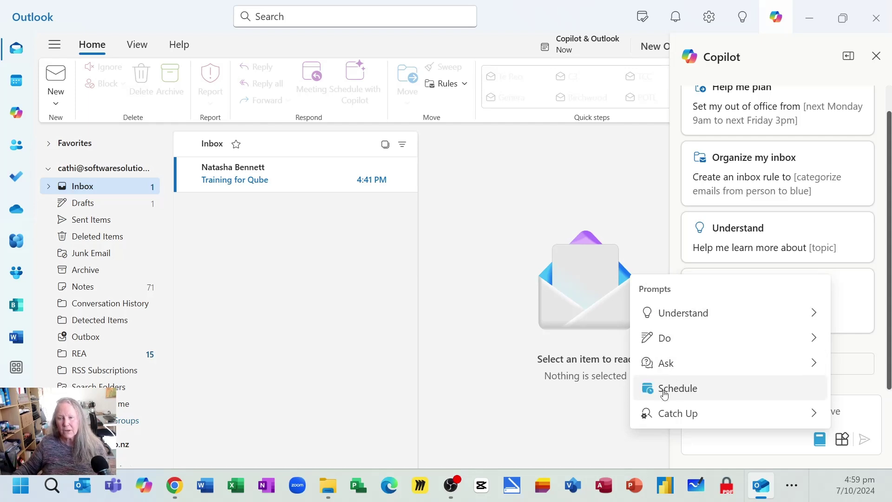
click(663, 390)
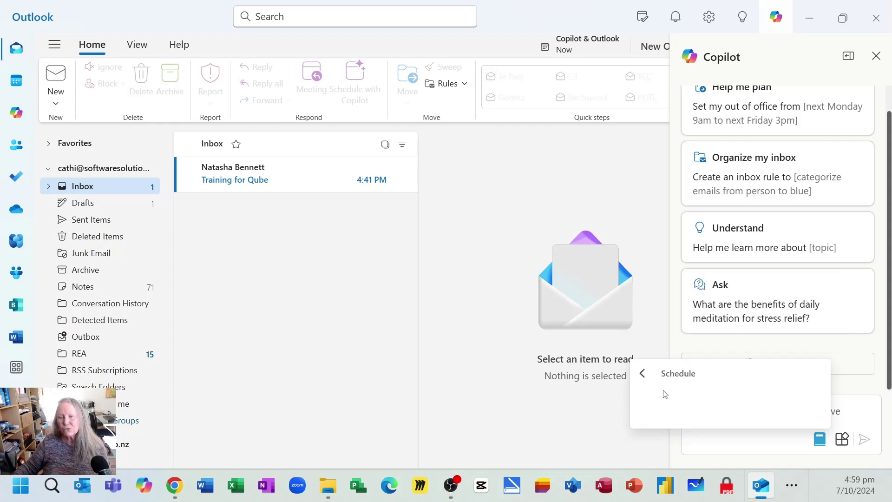
click(643, 373)
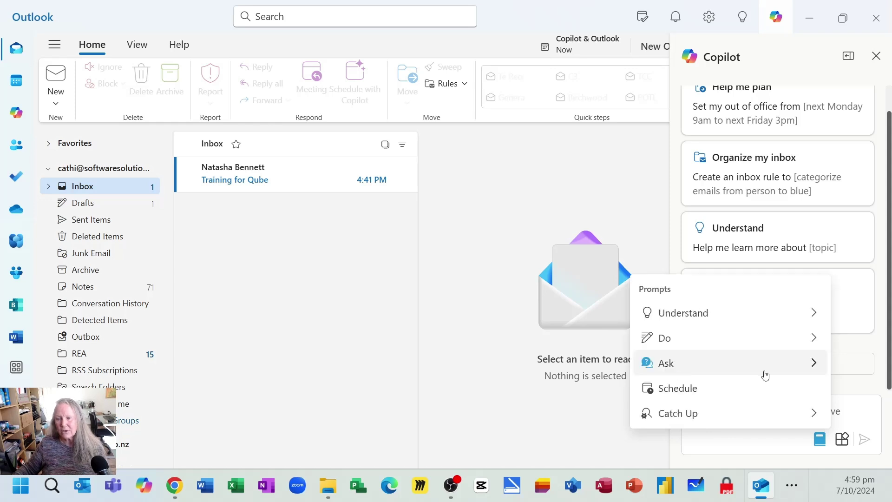
click(706, 413)
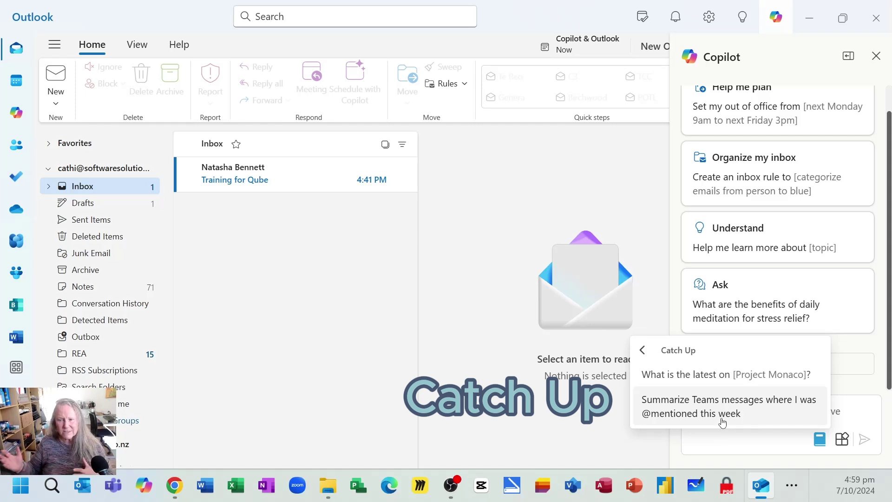
click(644, 352)
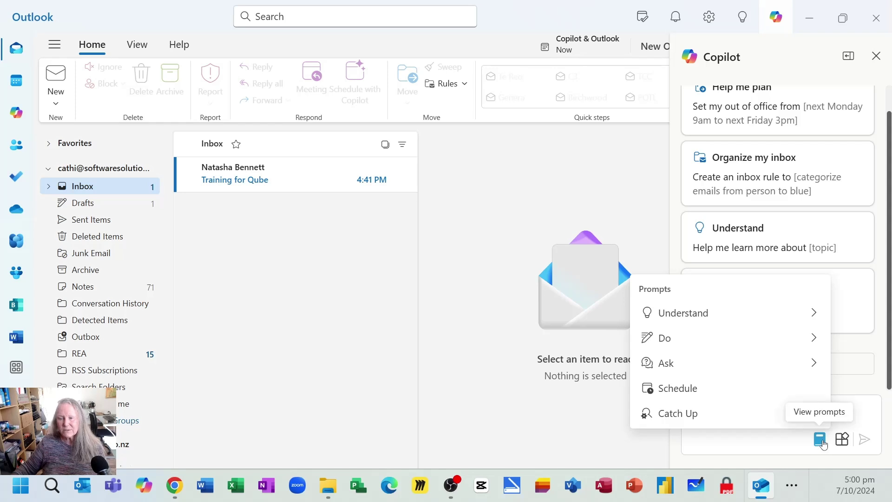
click(820, 440)
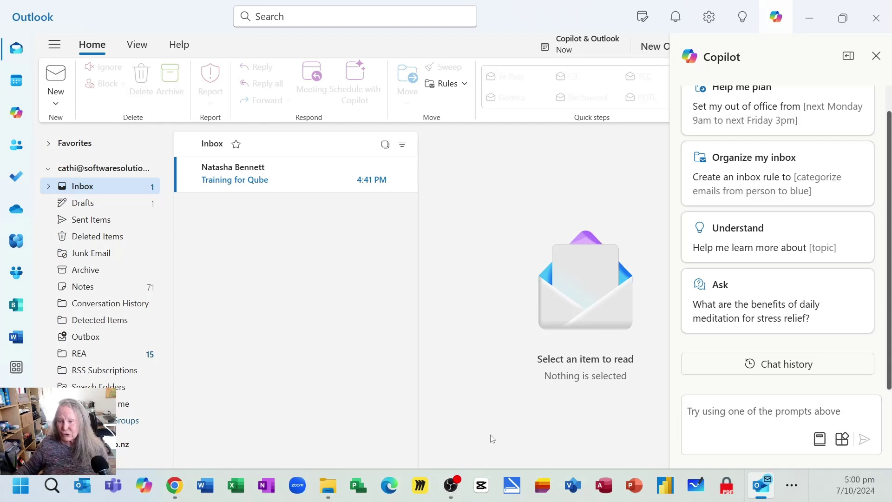
Draft a Copilot prompt applying the Development category to a contact's emails, and replace it with one marking that contact's emails High Priority.
click(736, 413)
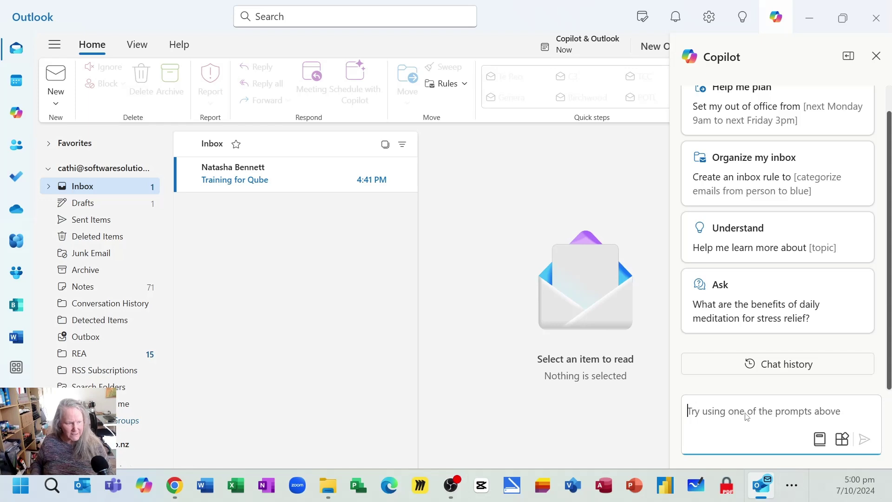
text(Apply the Development category to all emails from Marie)
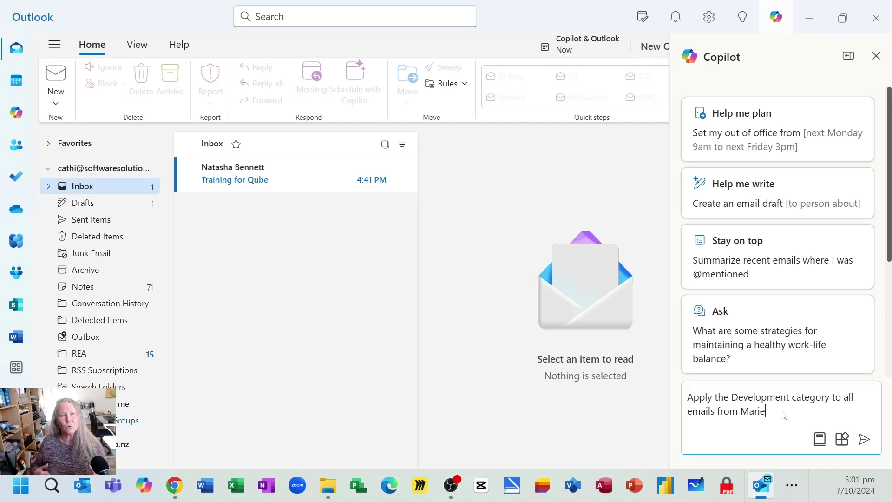
key(ctrl+a)
text(Mark emails from Marie High Priority)
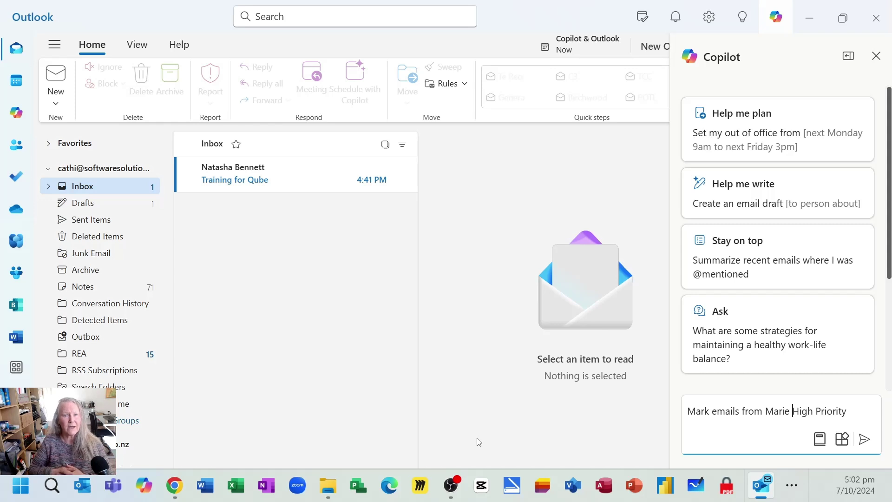
Try out the Copilot pane's expanded and collapsed widths and close the pane.
click(848, 56)
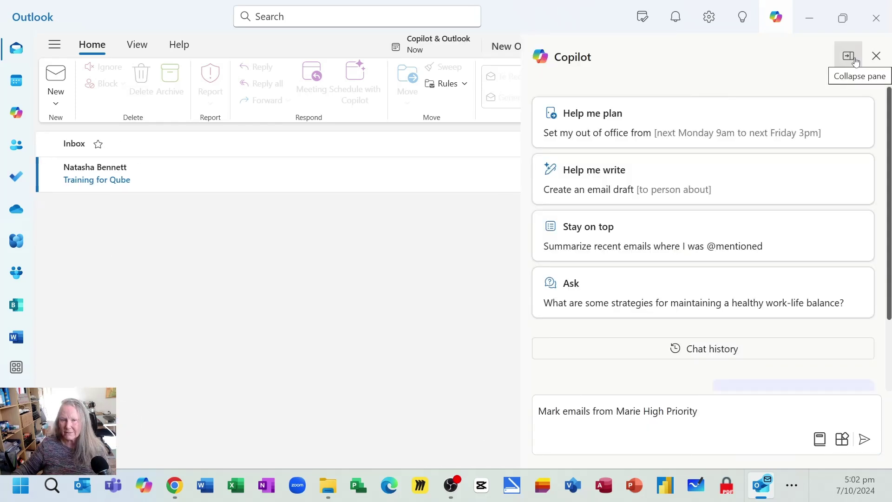
click(853, 59)
click(854, 60)
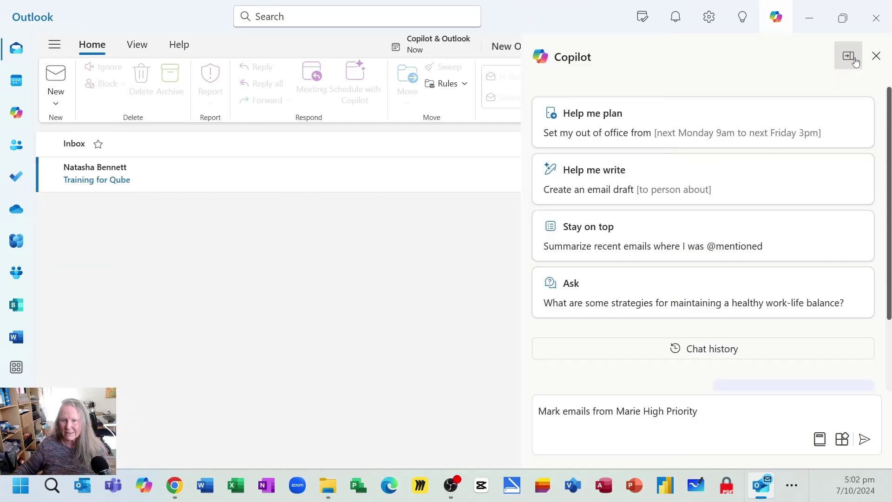
click(854, 60)
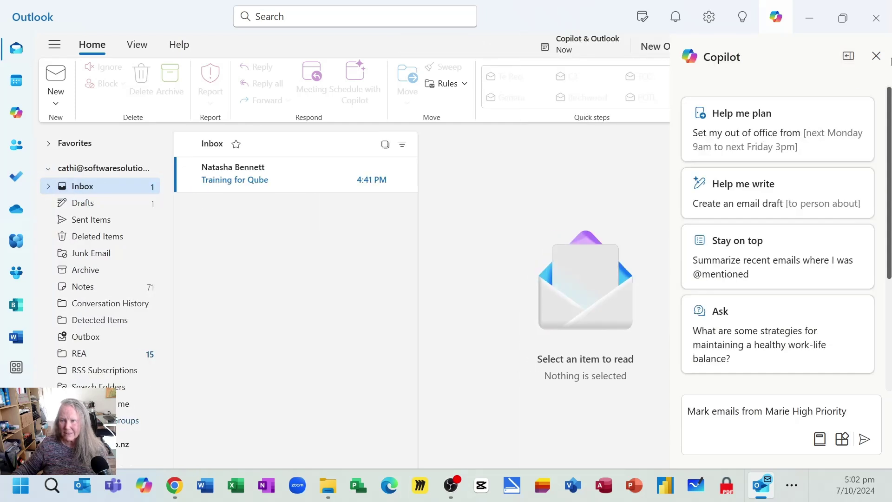
click(876, 56)
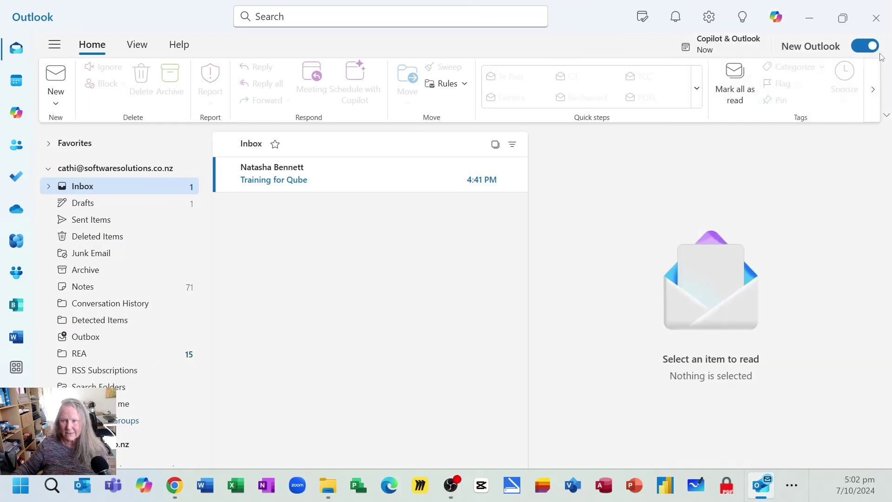
Clear the "Create a category called Accounts" chat from Copilot's chat history and close the Copilot pane.
click(783, 25)
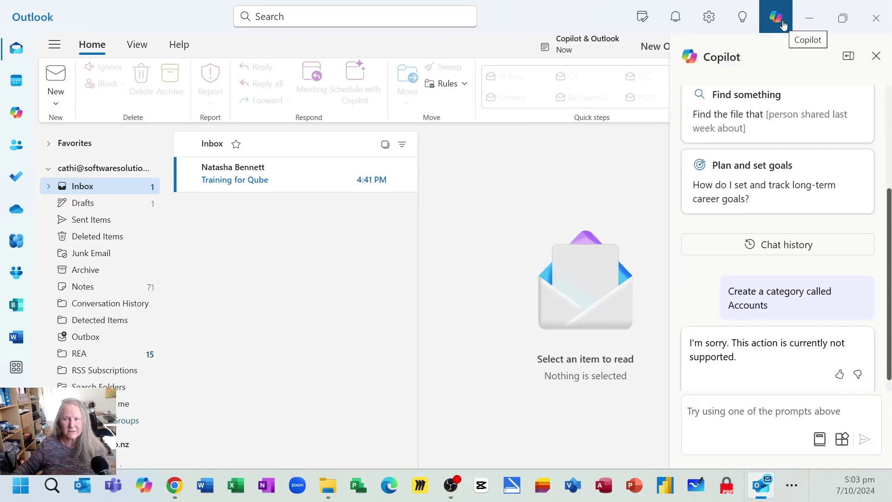
click(791, 246)
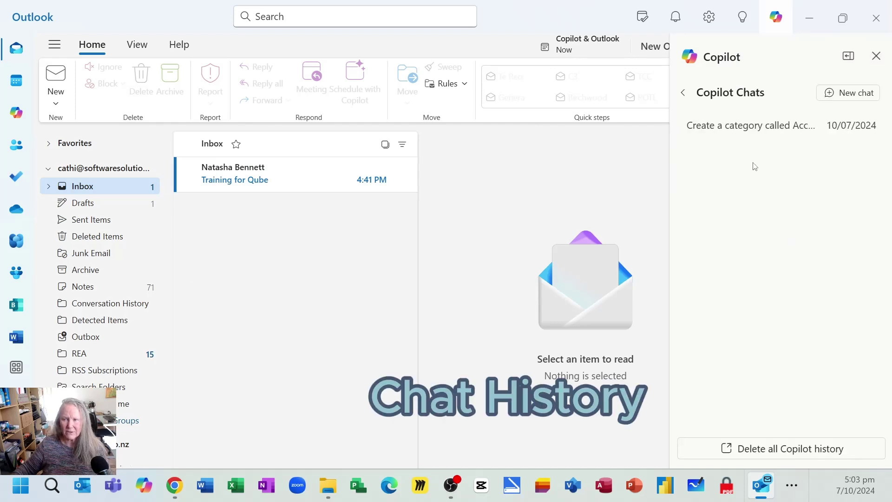
mouse_move(735, 130)
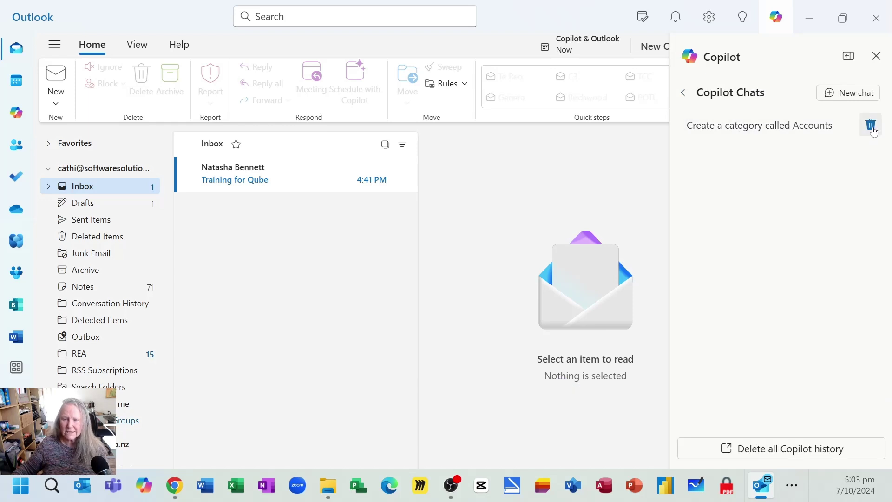
click(795, 452)
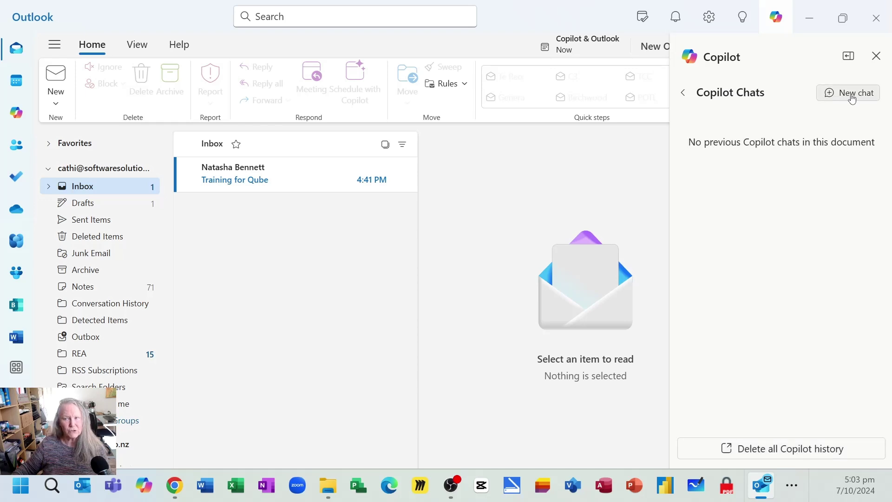
click(682, 92)
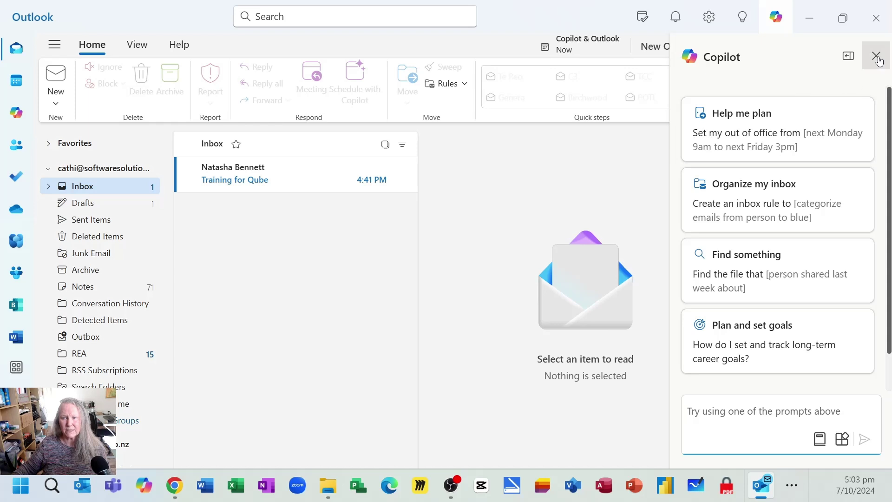
click(876, 55)
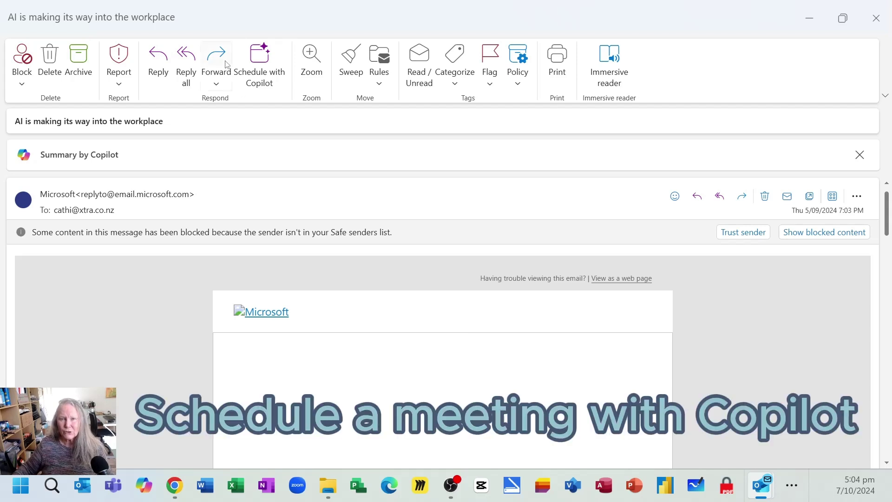
Schedule a meeting with Copilot from the email "AI is making its way into the workplace" and review the generated agenda and summary.
click(273, 70)
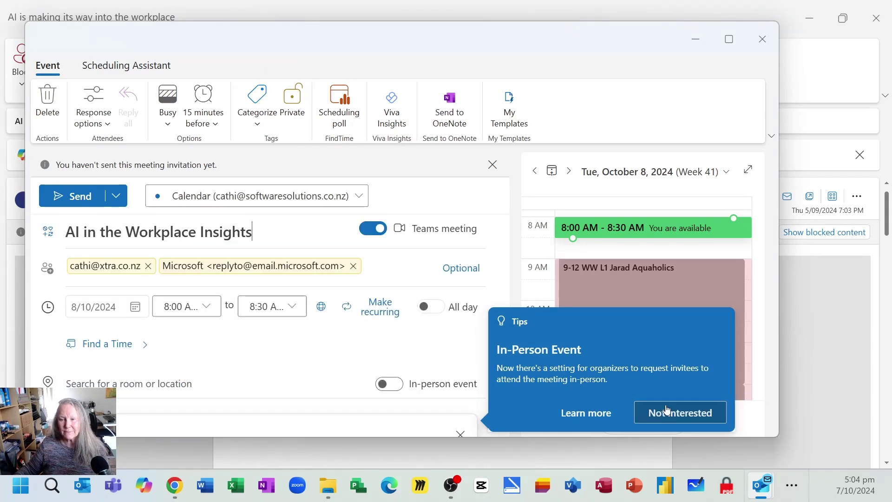
click(728, 38)
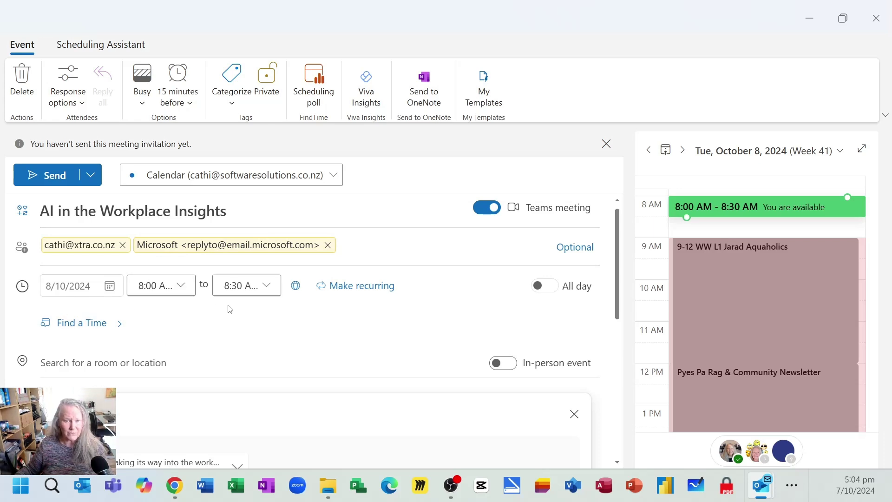
scroll(235, 316, down, 2)
scroll(235, 319, down, 4)
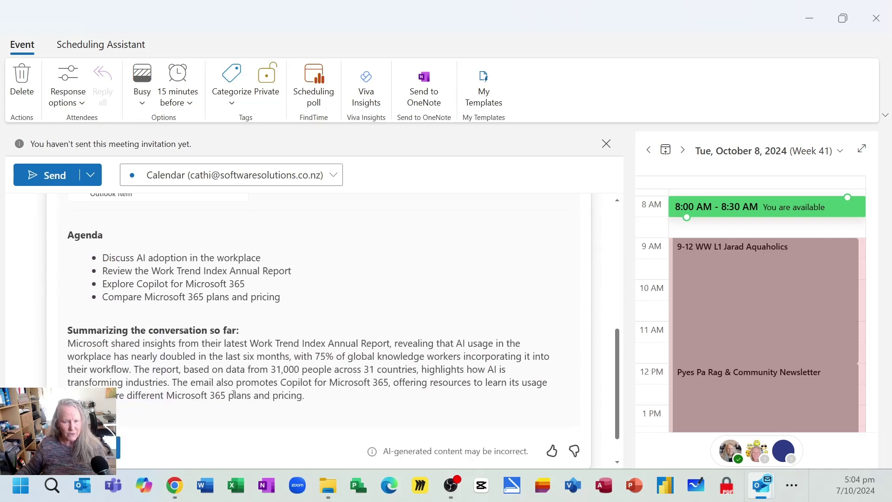
scroll(262, 396, down, 1)
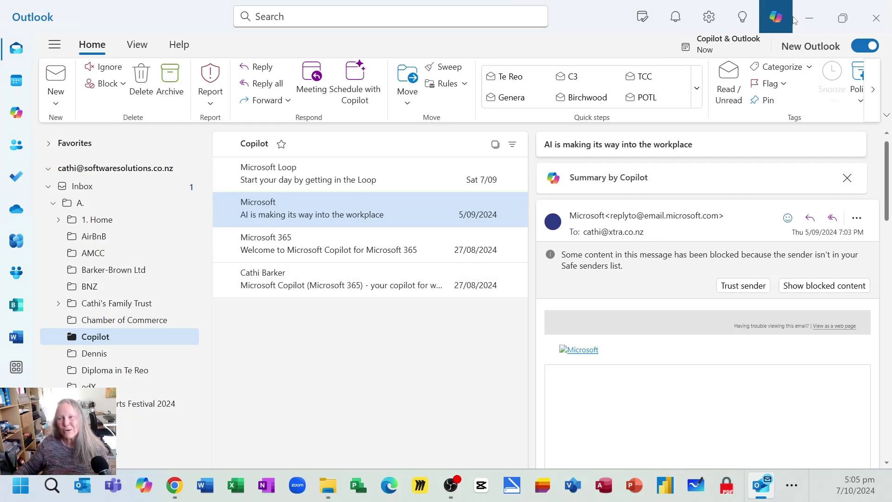
Open the Copilot pane alongside the selected email and switch to the pinned Copilot app.
click(776, 18)
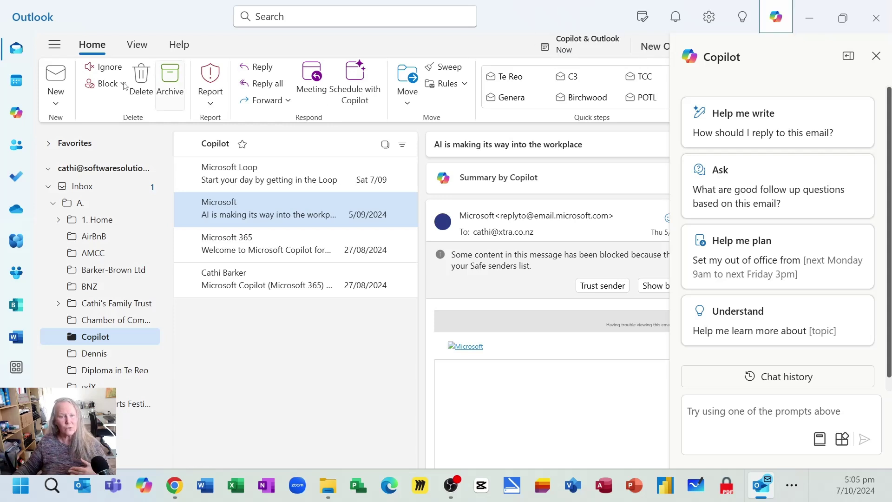
click(23, 118)
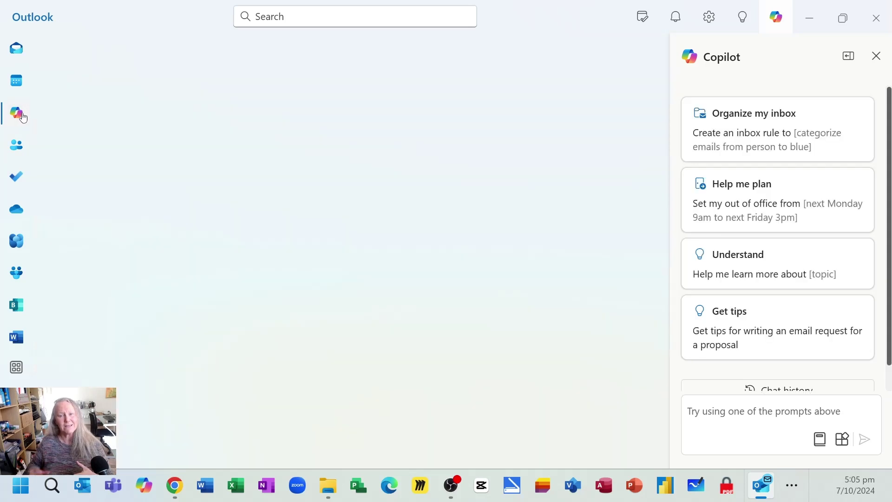